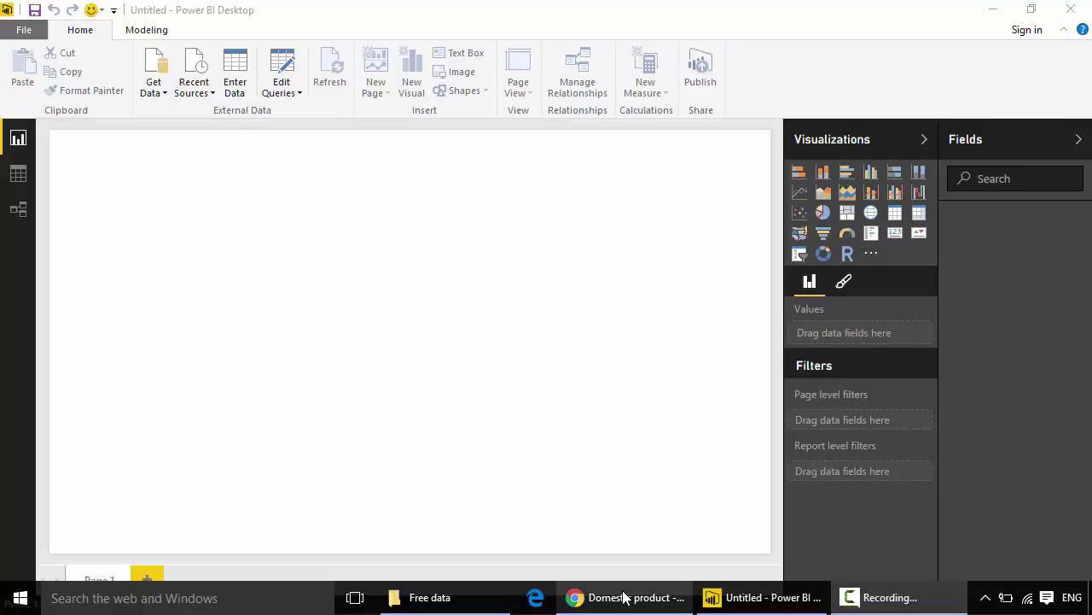
Step: Look over the OECD GDP and ISO country codes web pages, then return to Power BI
mouse_move(624, 597)
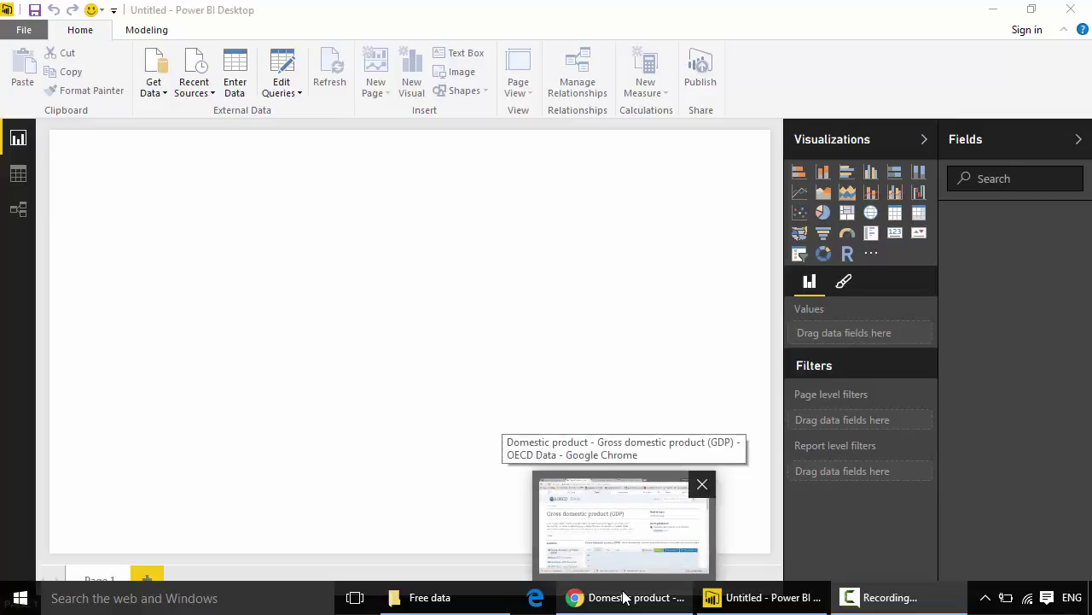
click(623, 596)
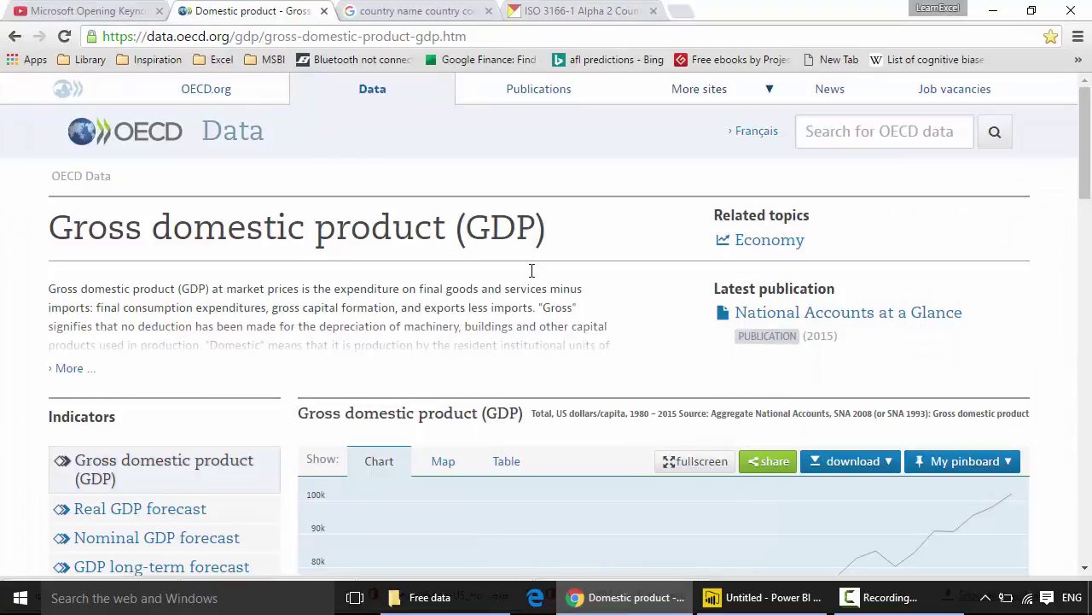
drag(1085, 167, 1090, 213)
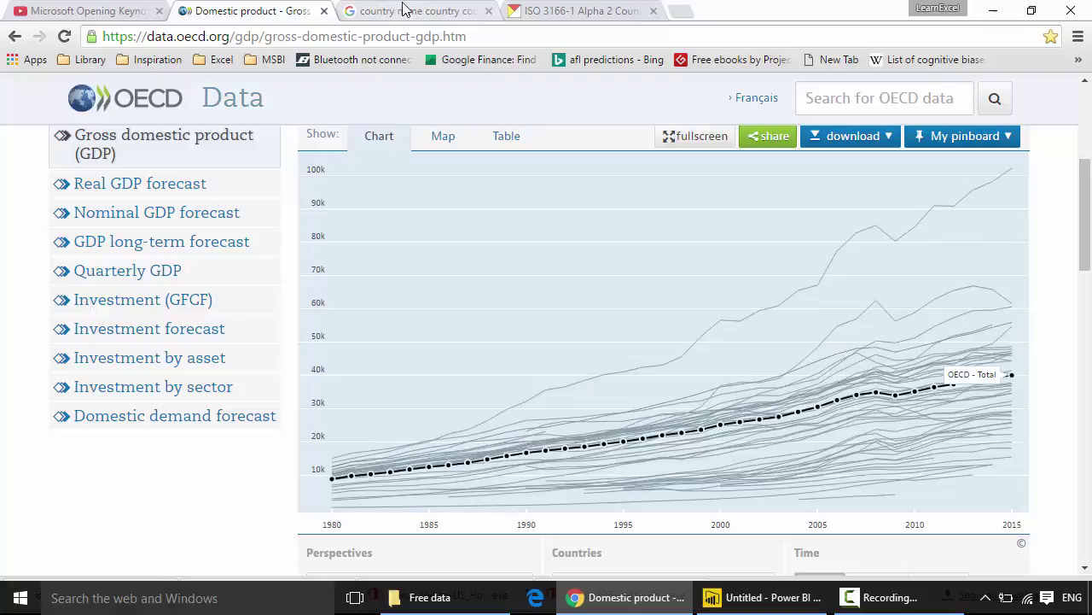
click(583, 14)
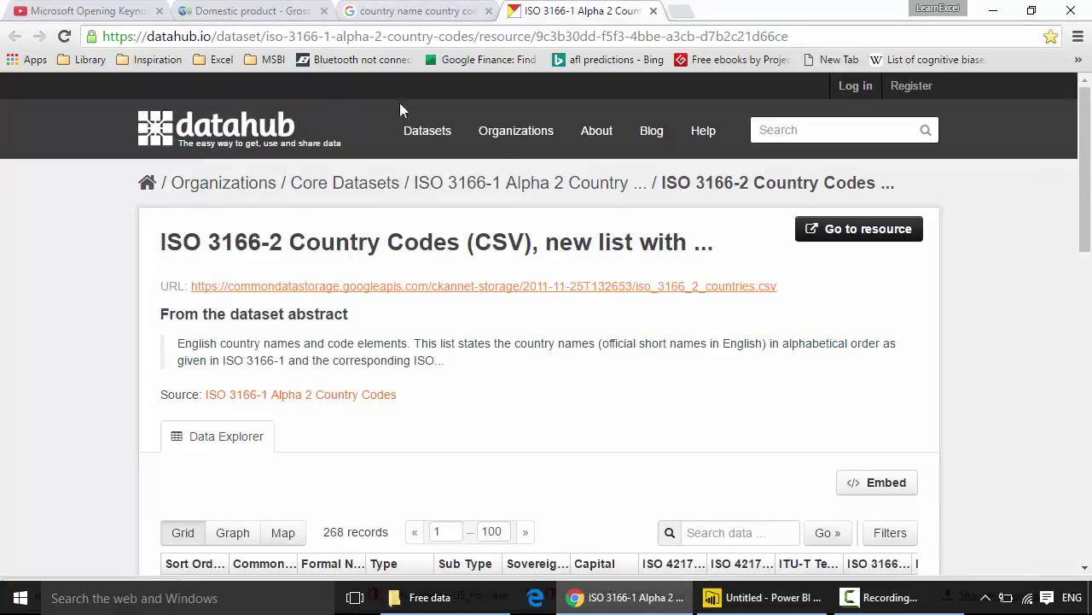
scroll(1090, 151, down, 2)
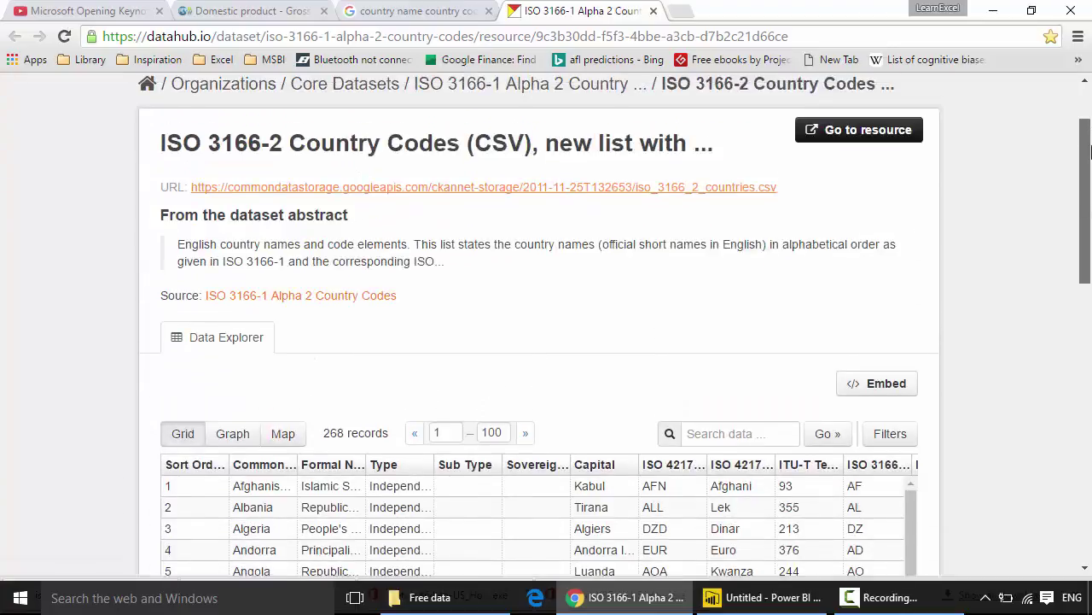
scroll(1090, 151, up, 1)
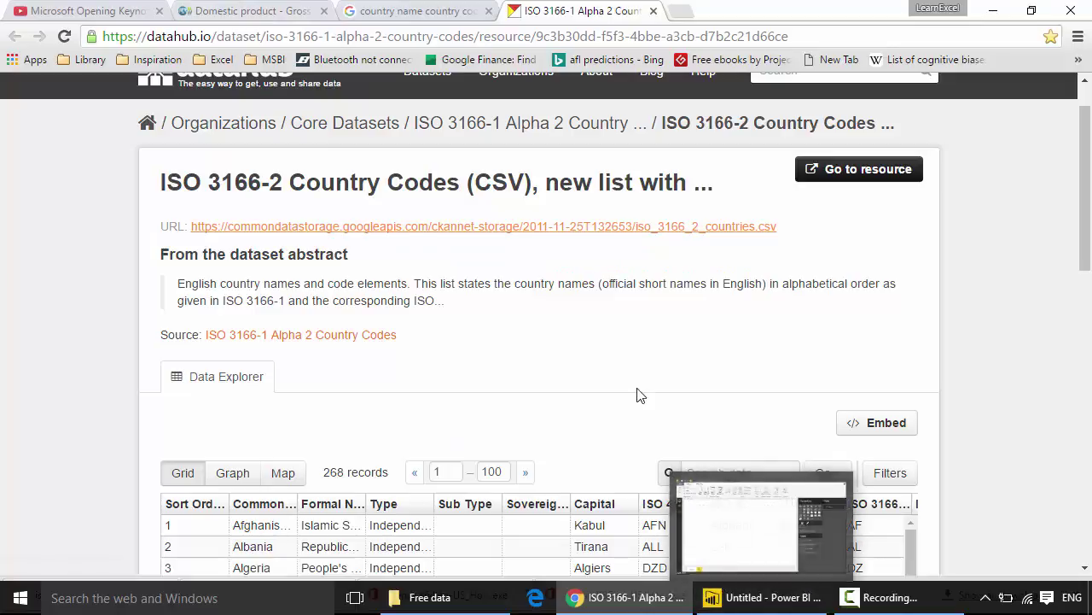
click(759, 603)
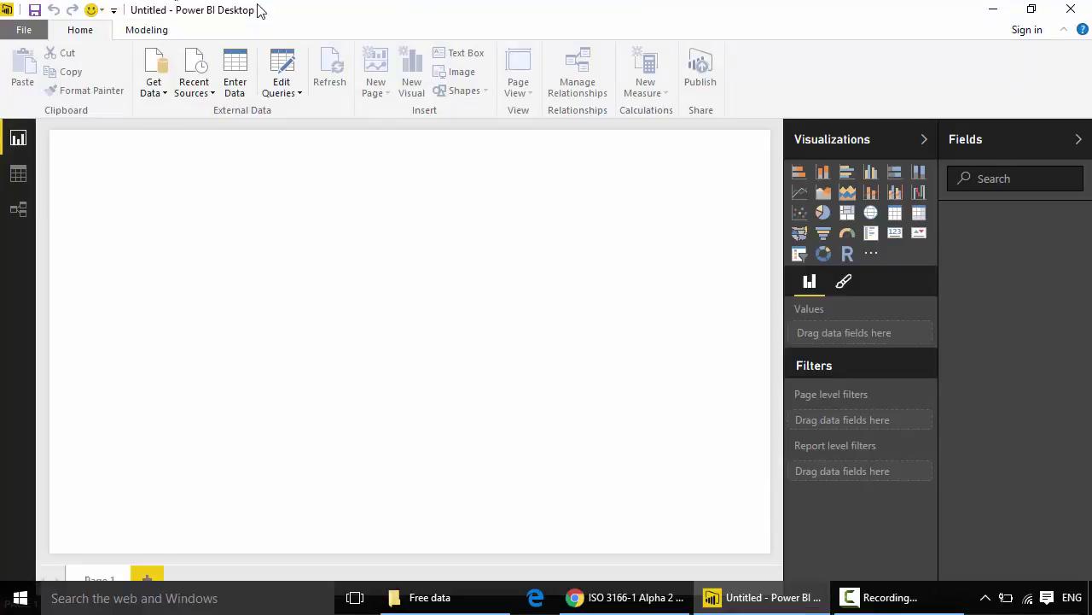
click(166, 95)
click(192, 250)
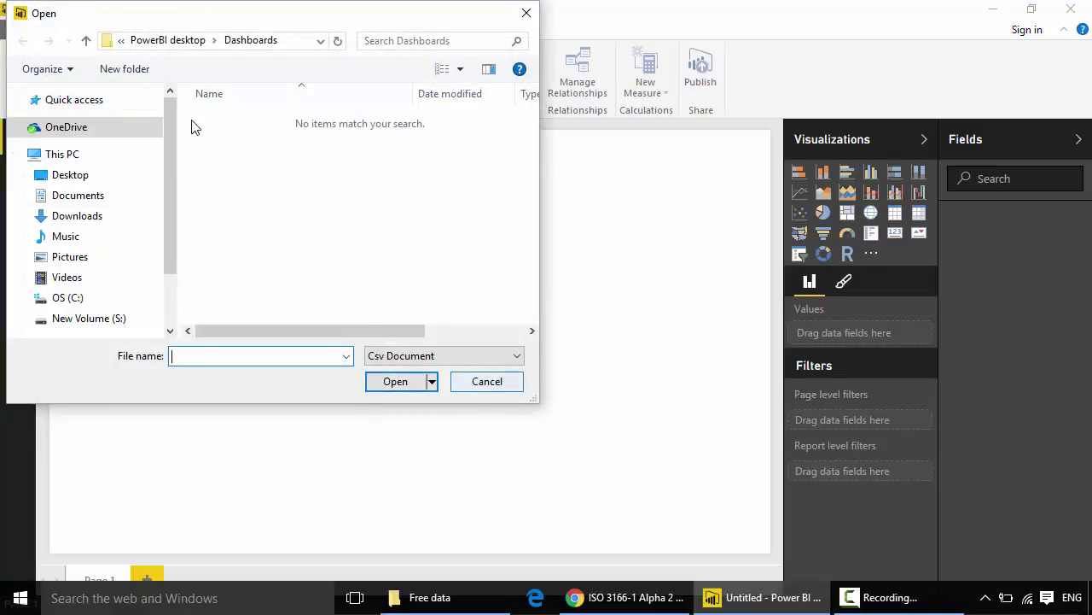
click(171, 41)
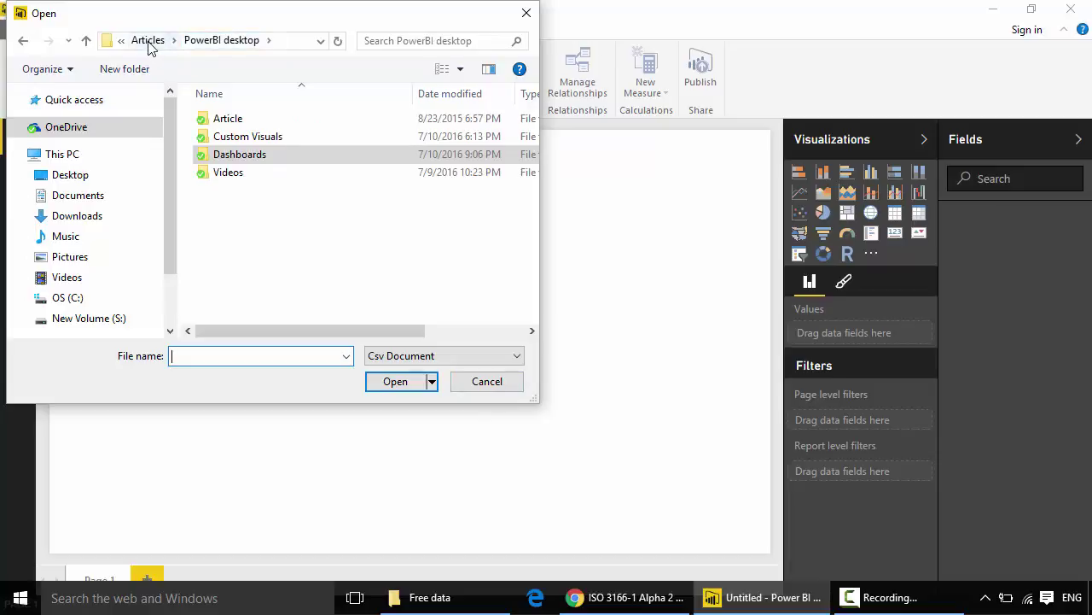
click(147, 41)
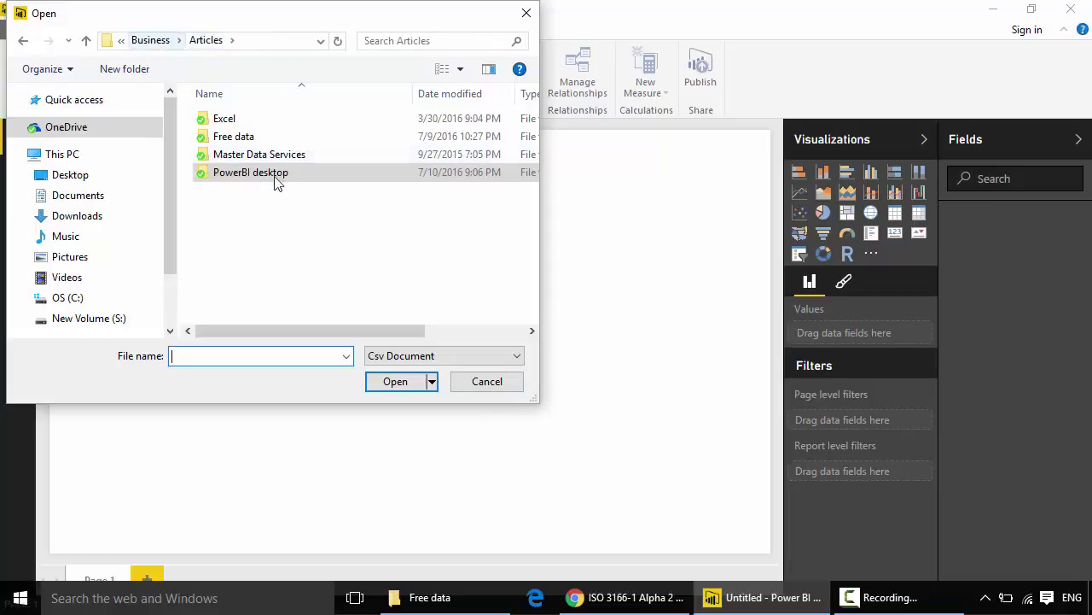
double_click(243, 137)
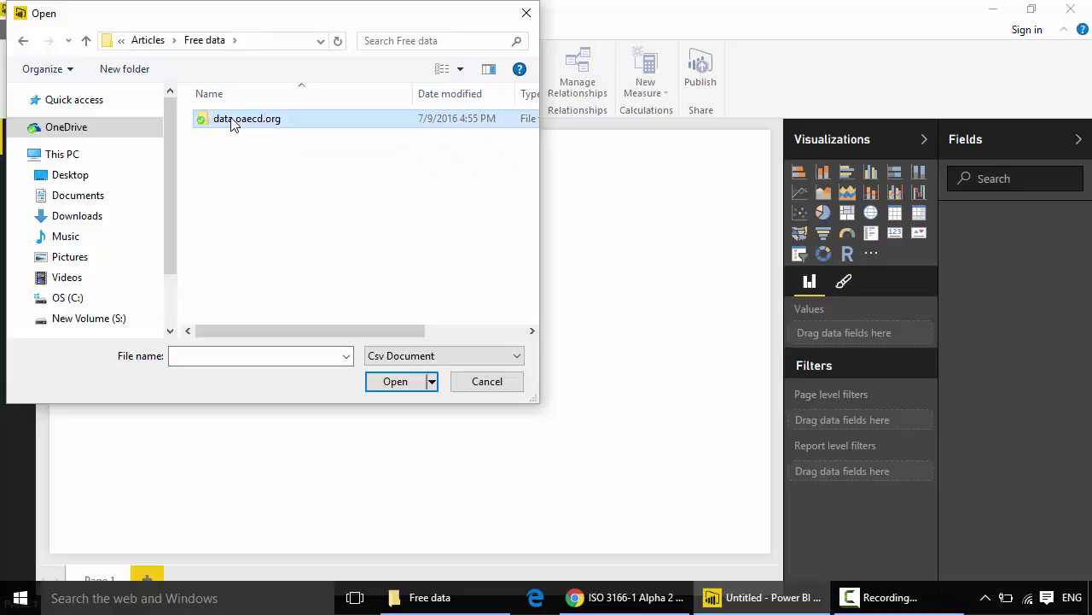
double_click(233, 122)
click(242, 140)
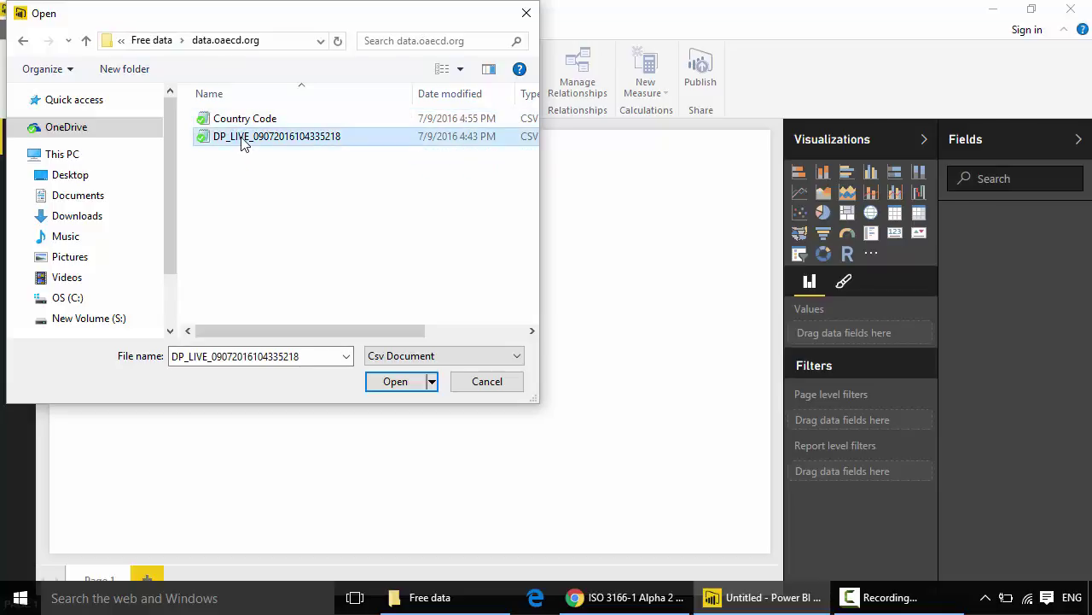
click(395, 381)
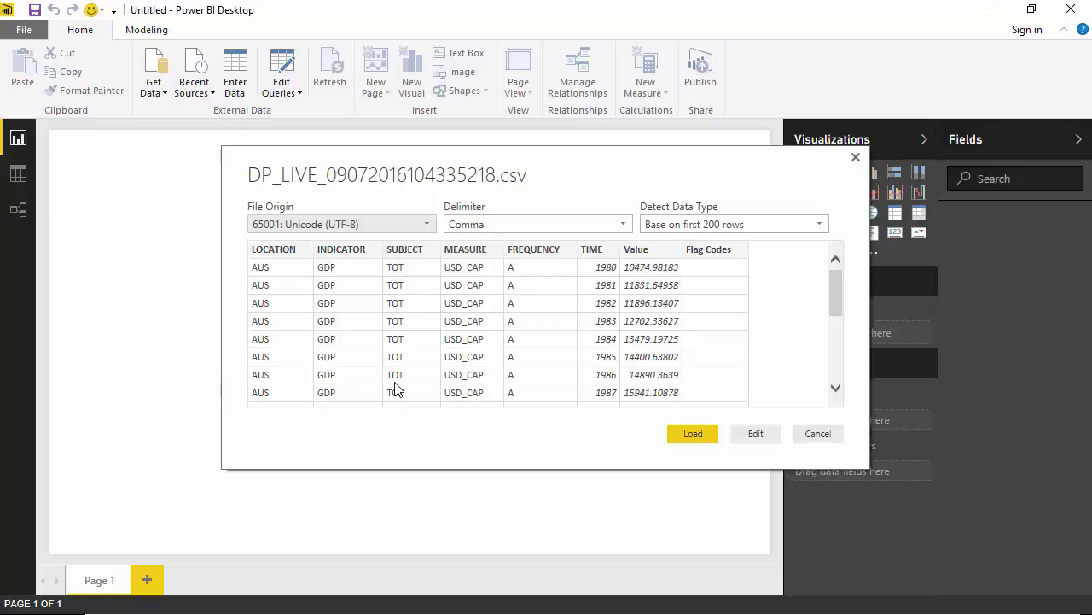
Step: Scroll through the DP_LIVE GDP preview rows and load the table into the model
click(747, 438)
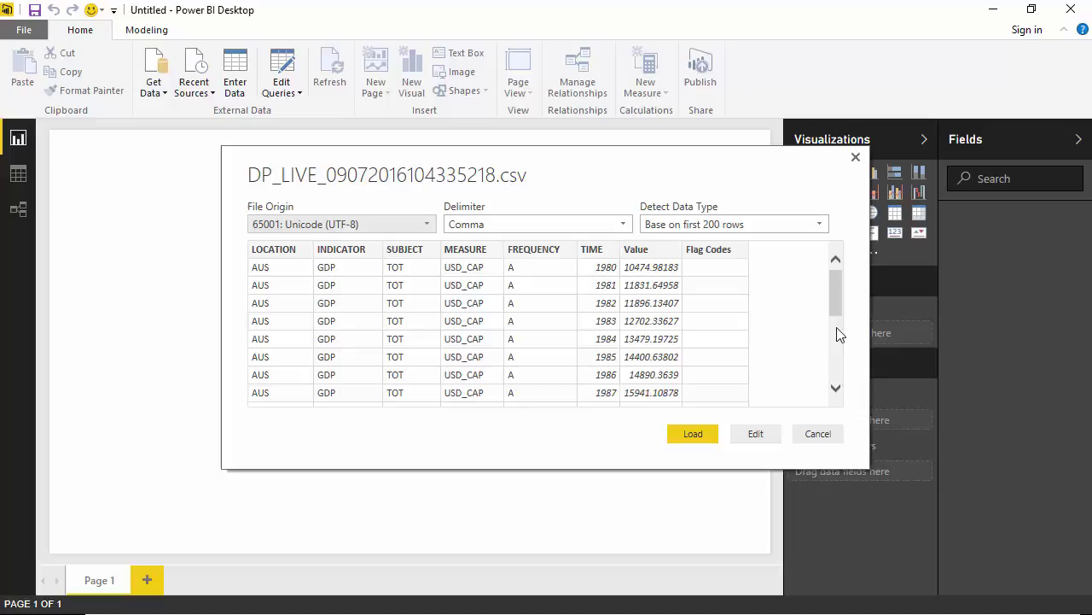
scroll(845, 394, down, 4)
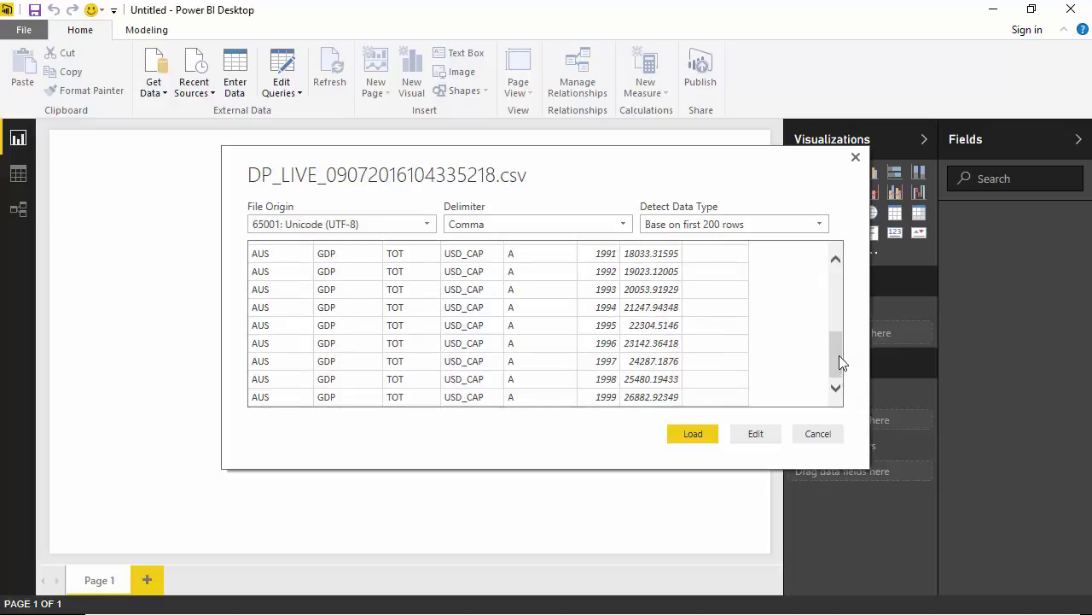
scroll(839, 362, up, 5)
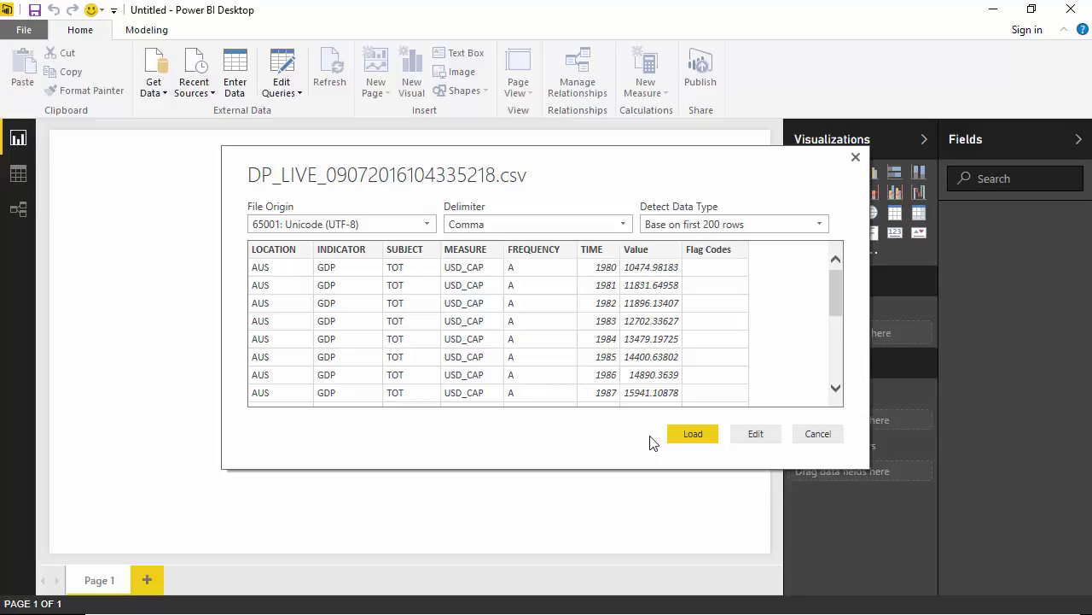
click(695, 435)
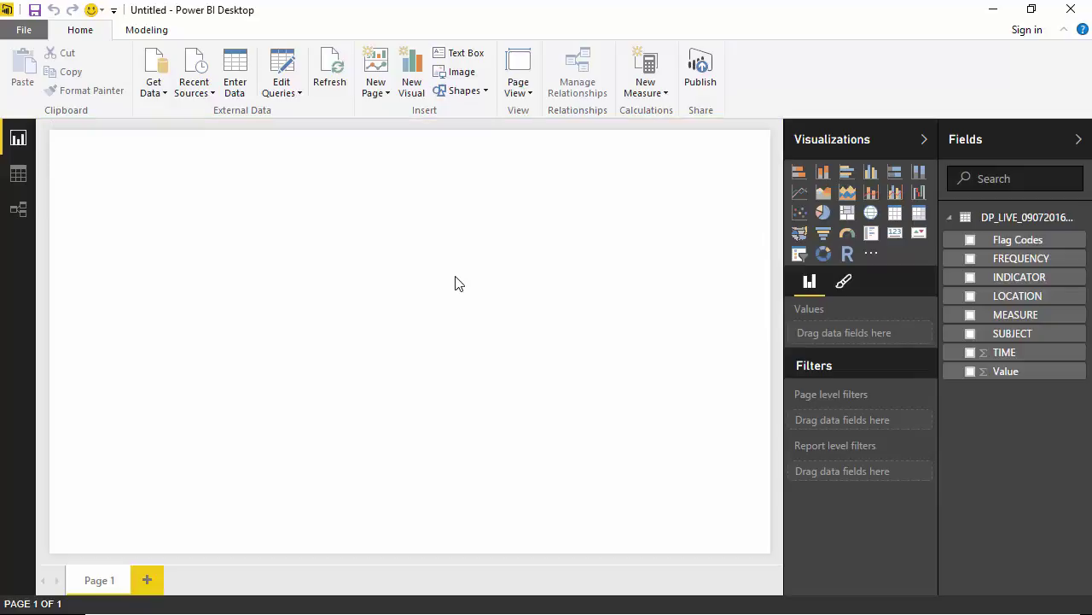
Step: Switch to the relationships diagram and bring Country Code.csv into the Query Editor for editing
click(18, 209)
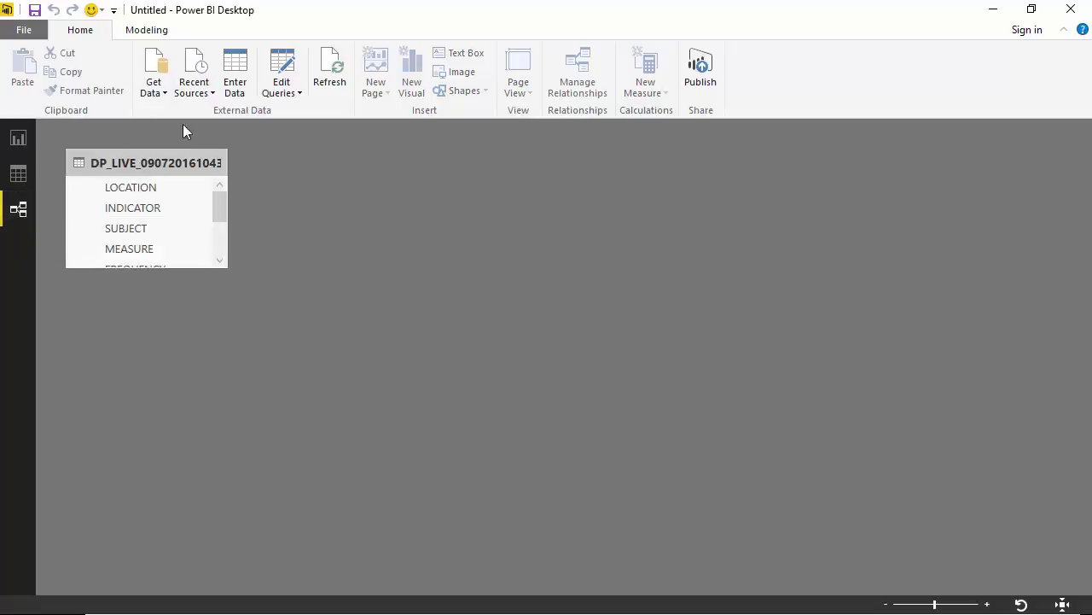
click(162, 94)
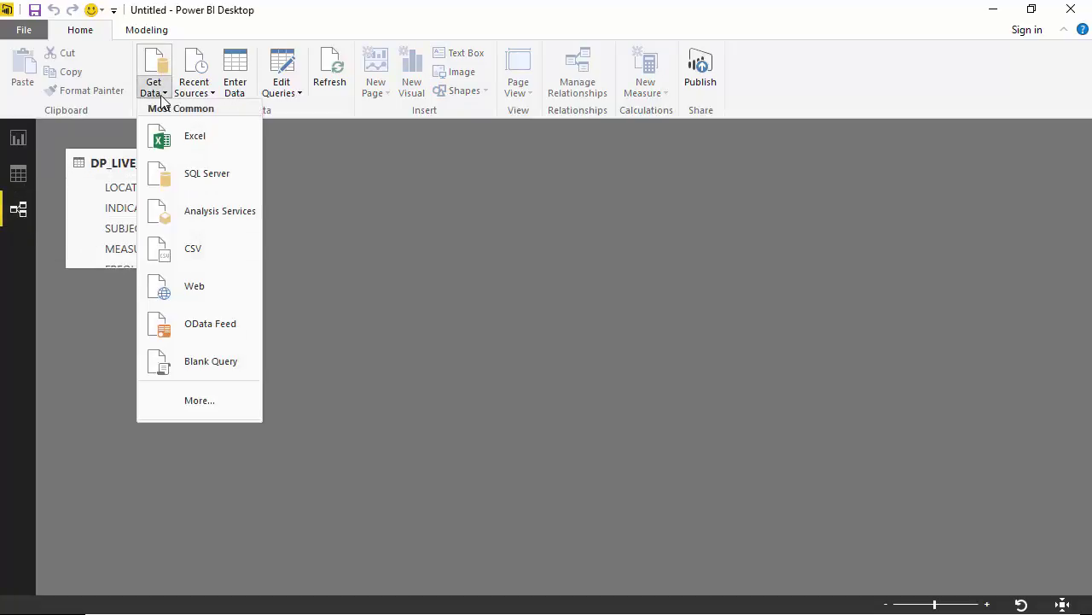
click(169, 249)
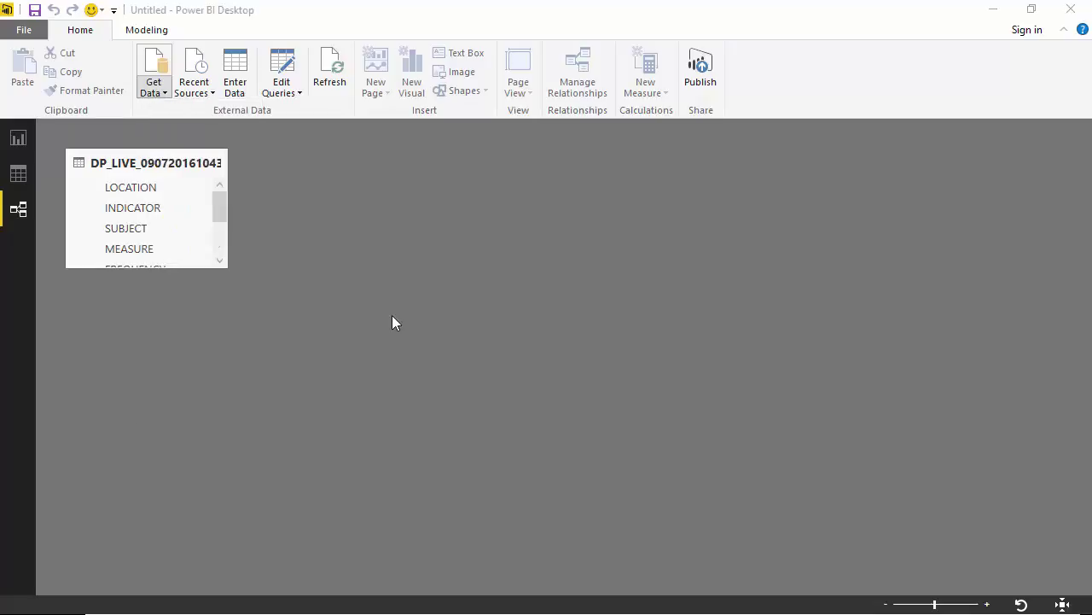
click(245, 119)
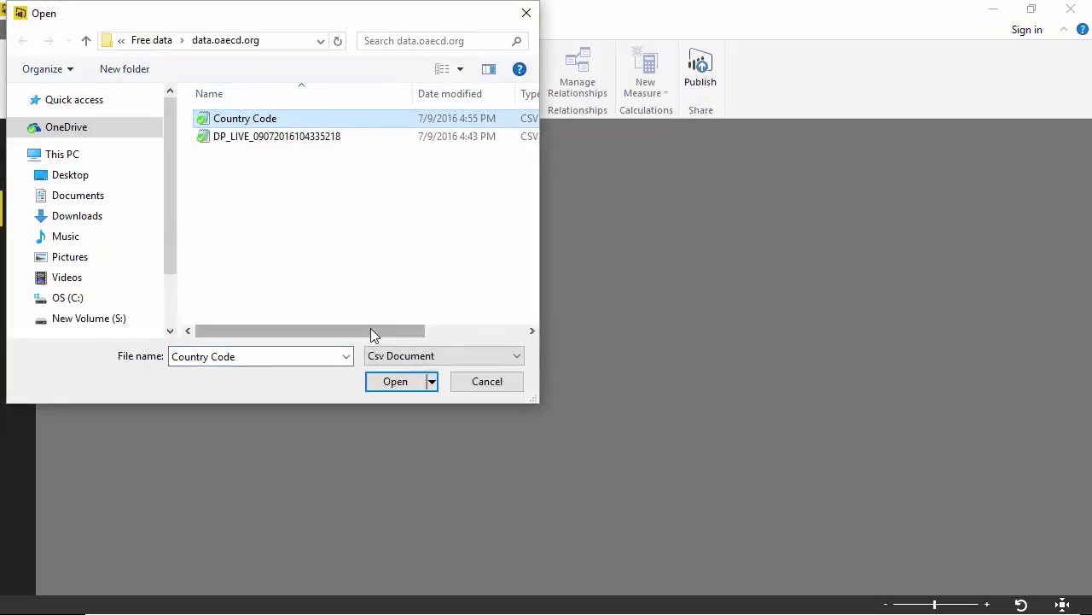
click(390, 382)
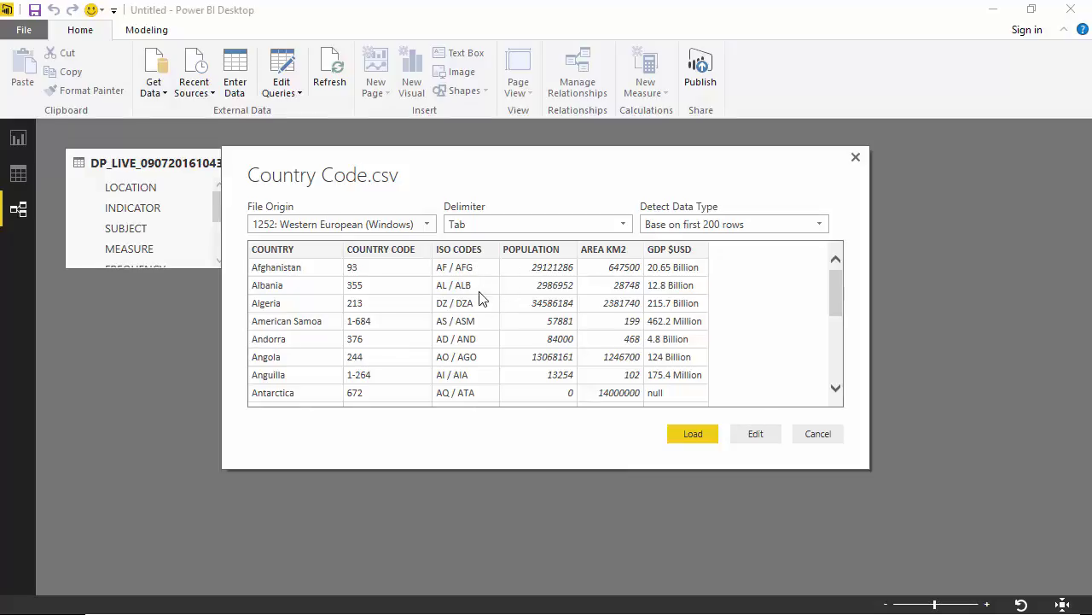
click(761, 437)
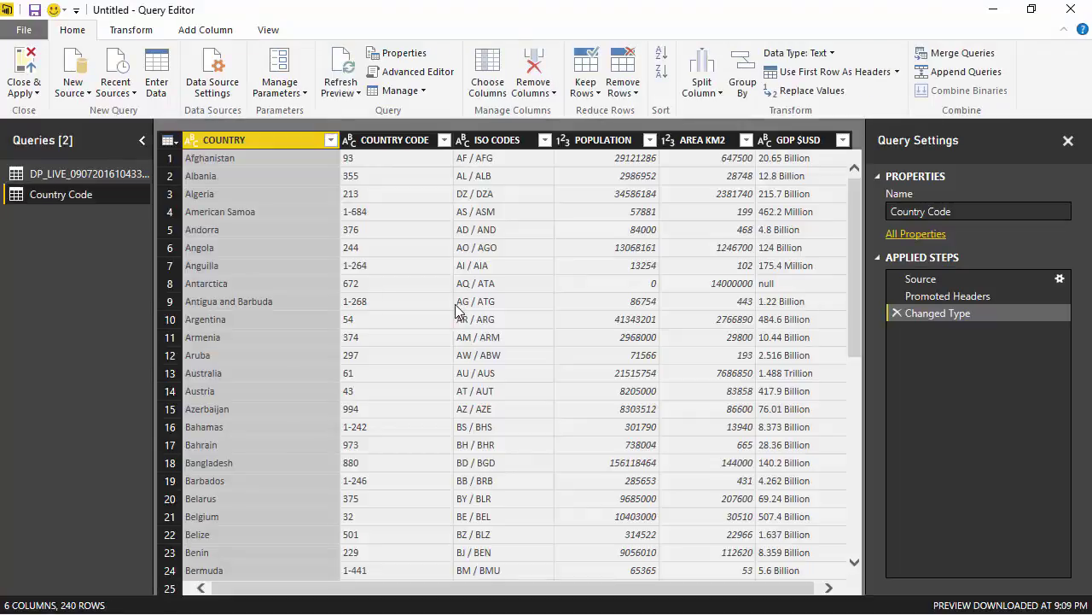
Step: Split the ISO CODES column using a custom '/' delimiter
click(495, 143)
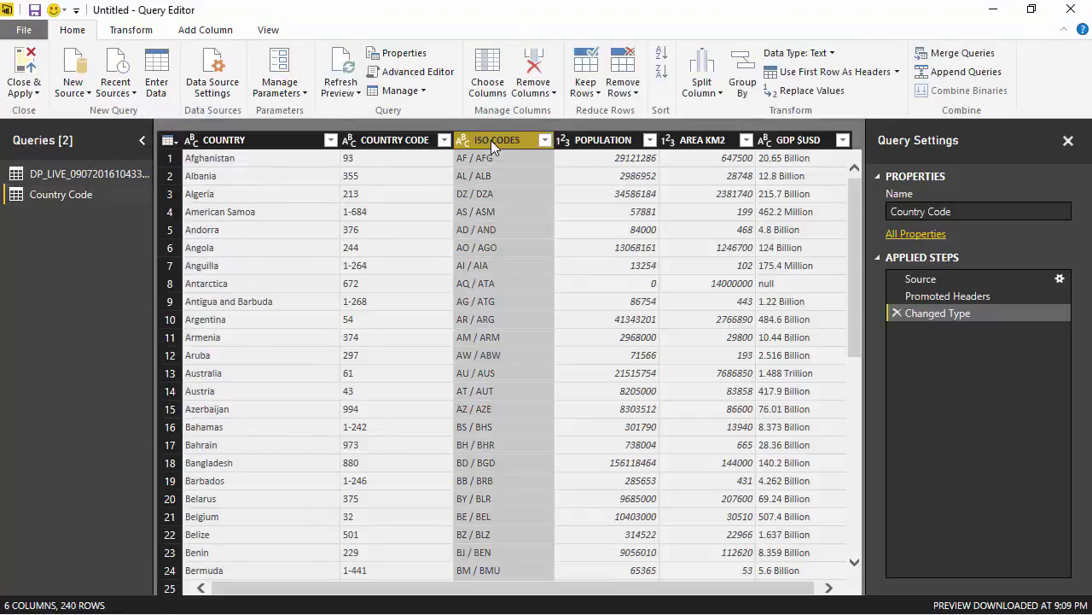
click(703, 77)
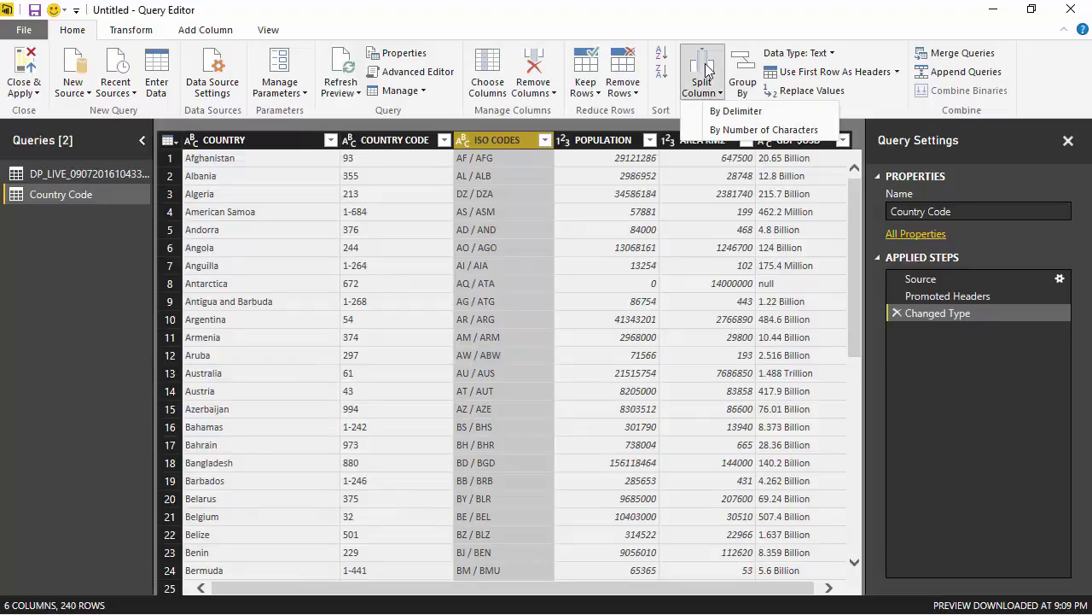
click(734, 111)
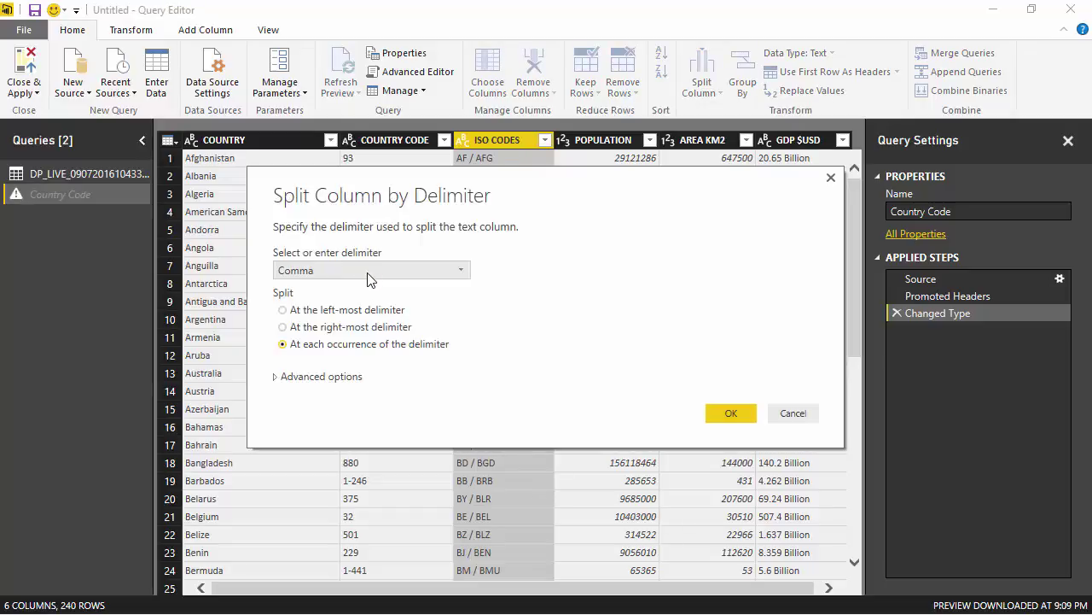
click(370, 270)
click(331, 391)
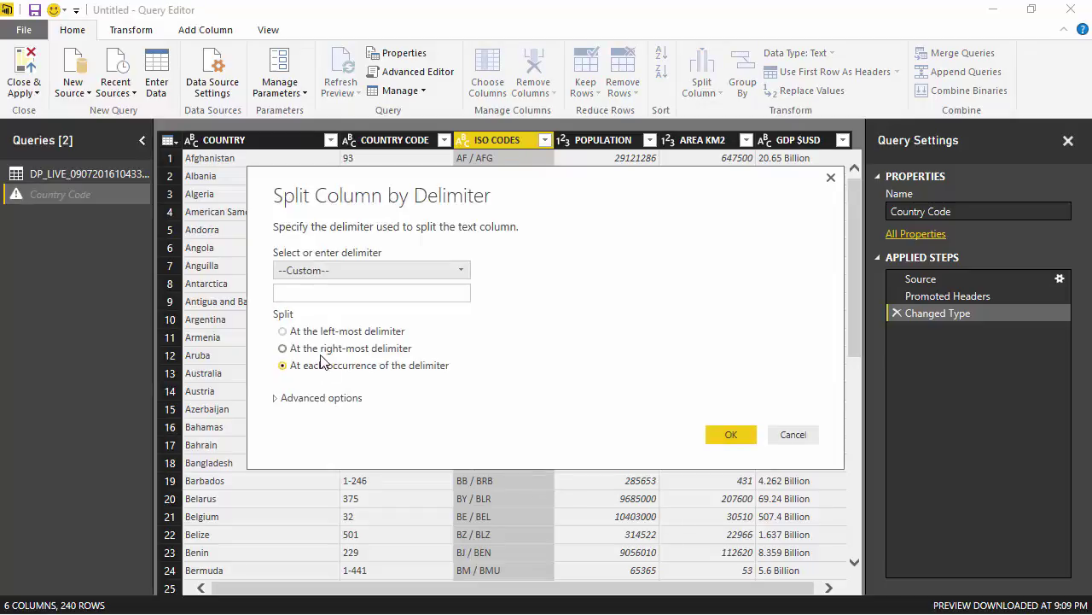
click(319, 294)
text(/)
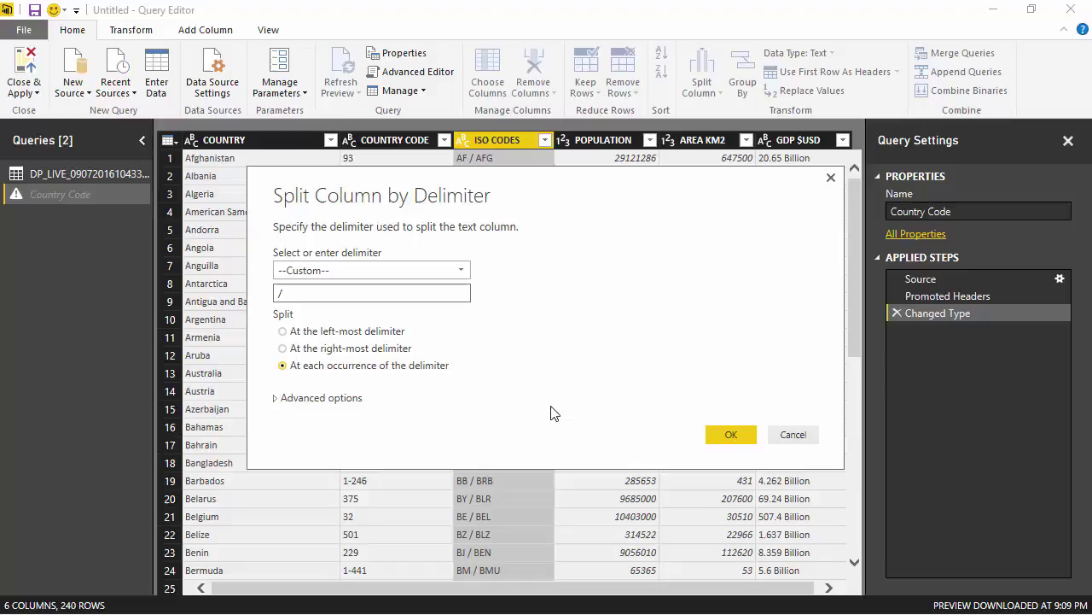
click(722, 436)
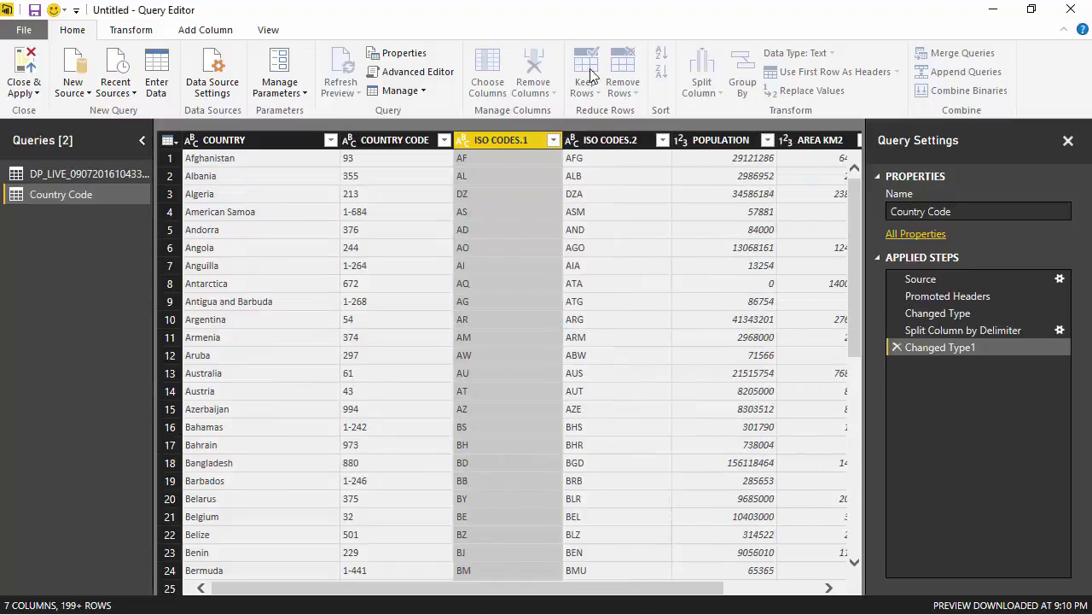
Step: Rename the ISO CODES.2 column to IsoCodes and apply the query changes
double_click(603, 142)
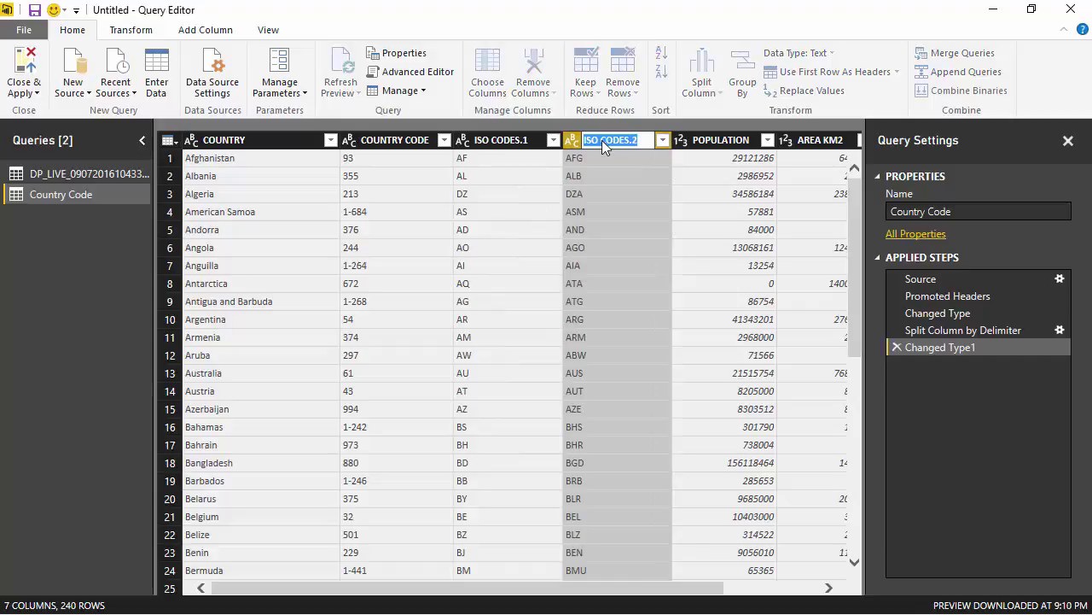
key(BackSpace)
key(Return)
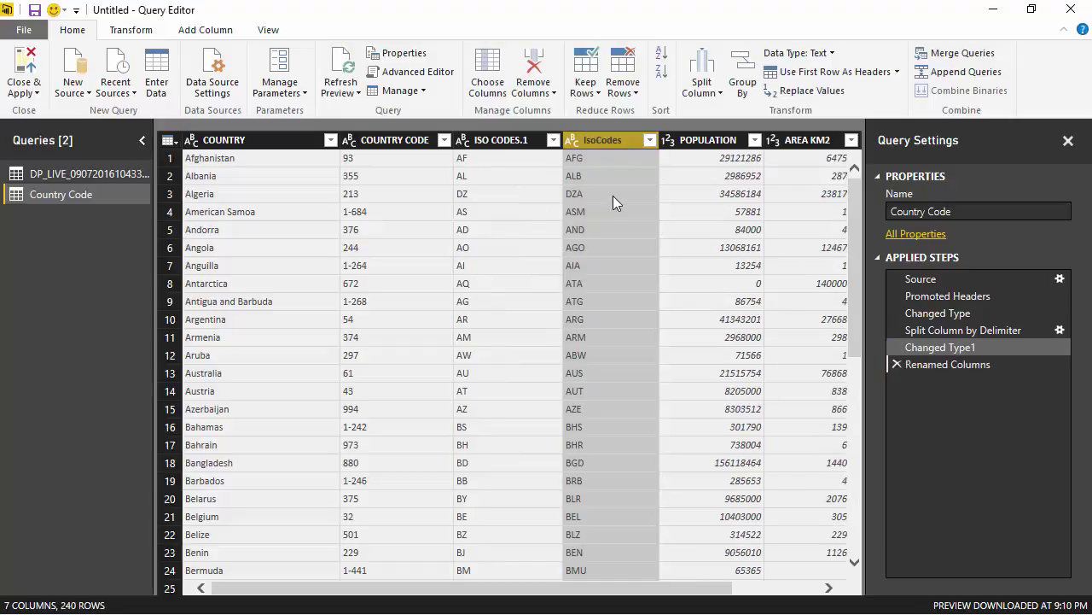
click(24, 60)
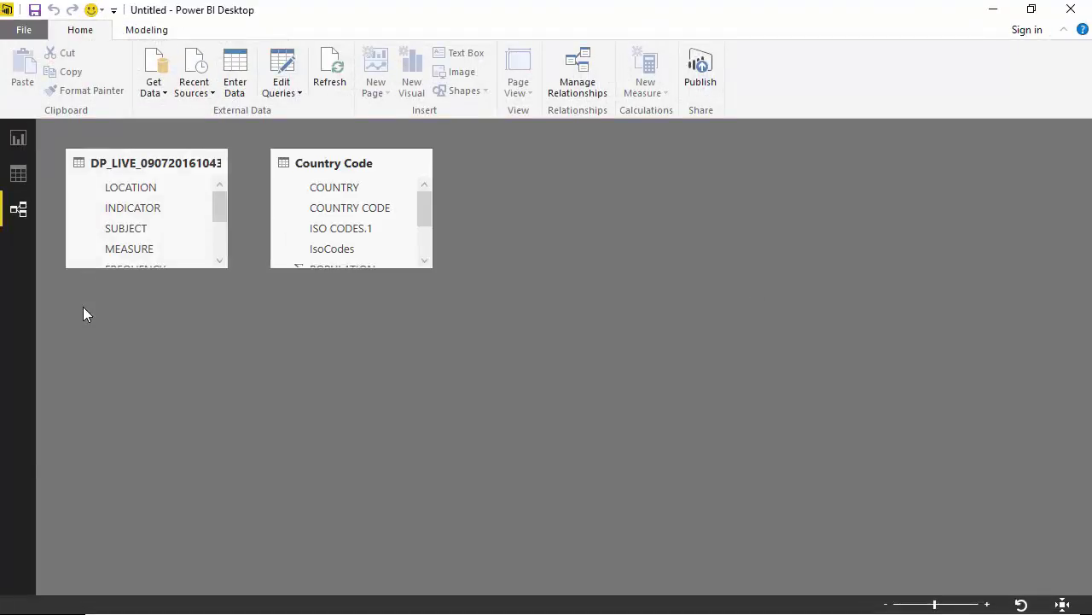
Step: Link Country Code's IsoCodes field to the DP_LIVE table in the diagram
drag(342, 249, 141, 169)
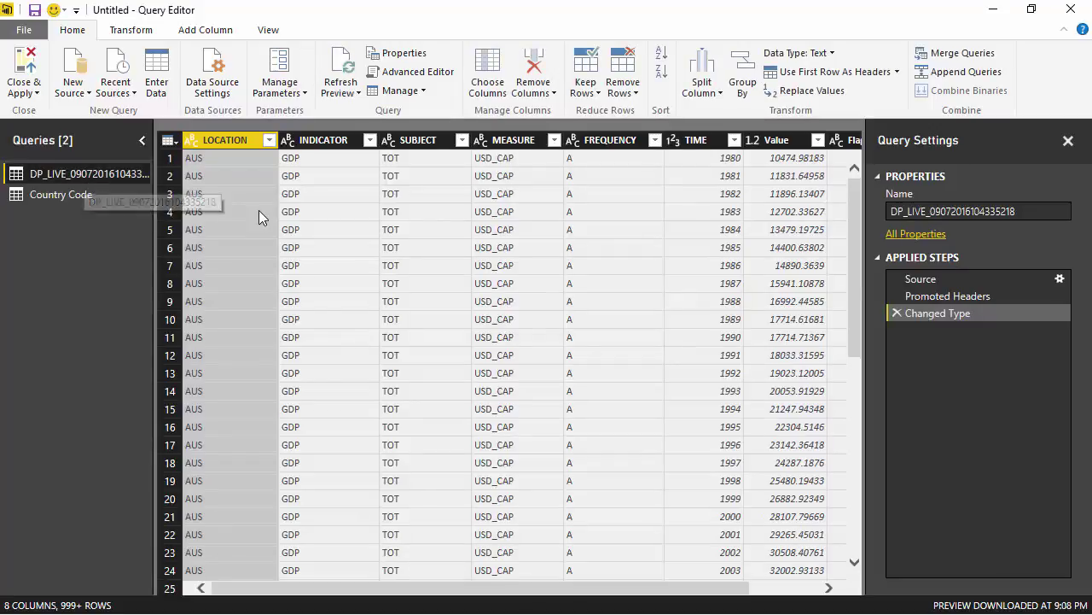
Step: Set up Merge Queries with Country Code, matching LOCATION to IsoCodes using an Inner join
click(948, 53)
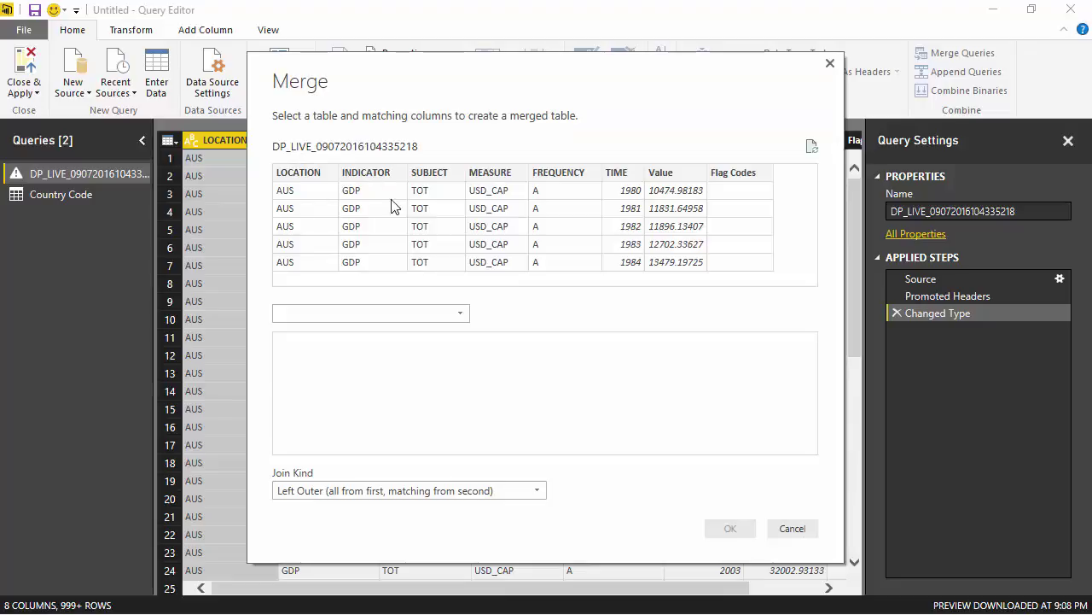
click(461, 314)
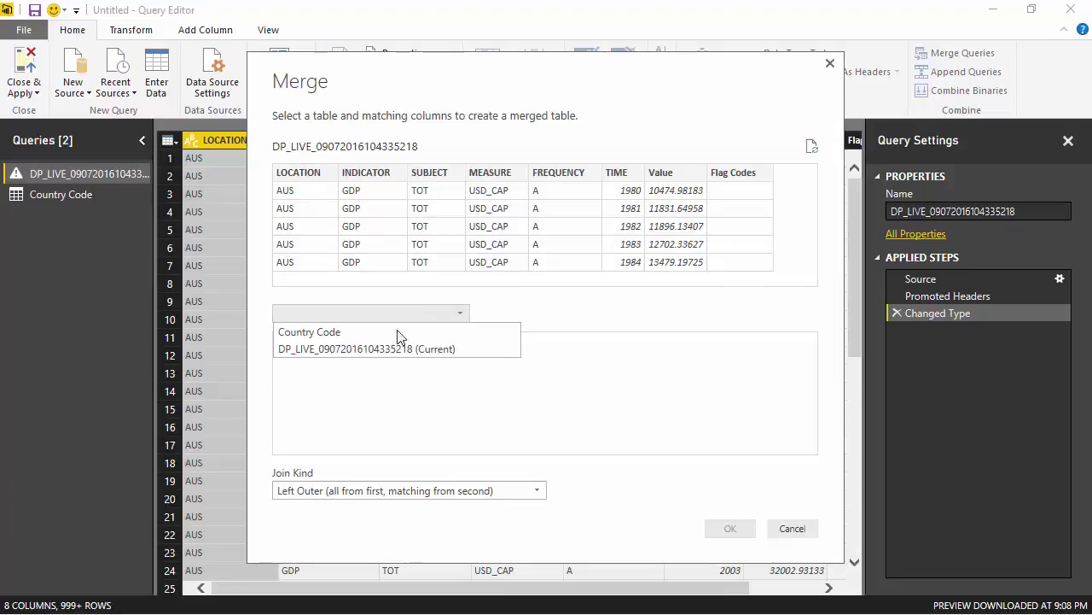
click(397, 335)
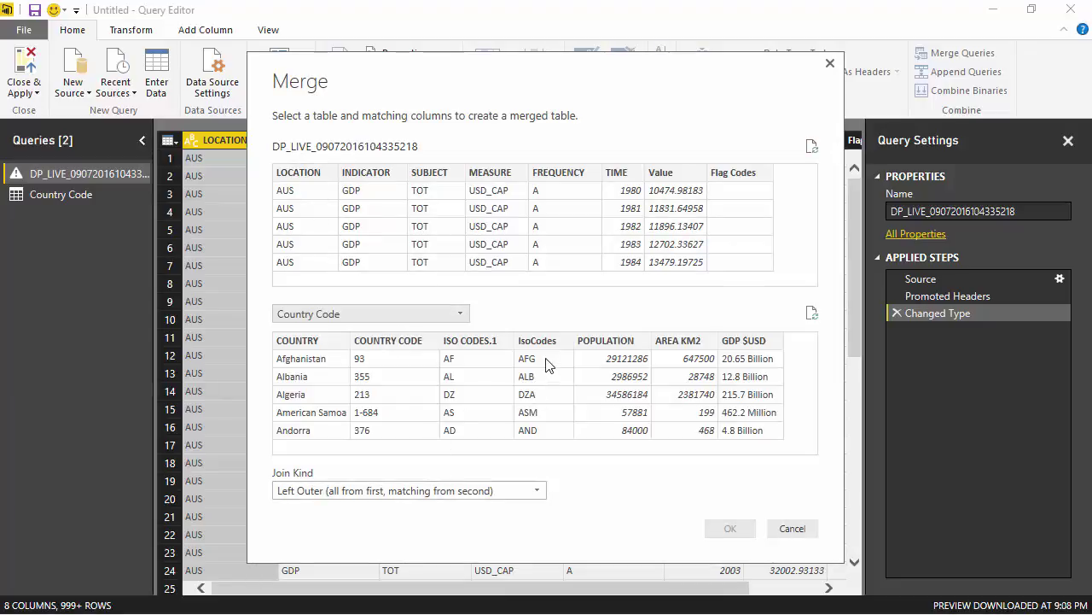
click(543, 384)
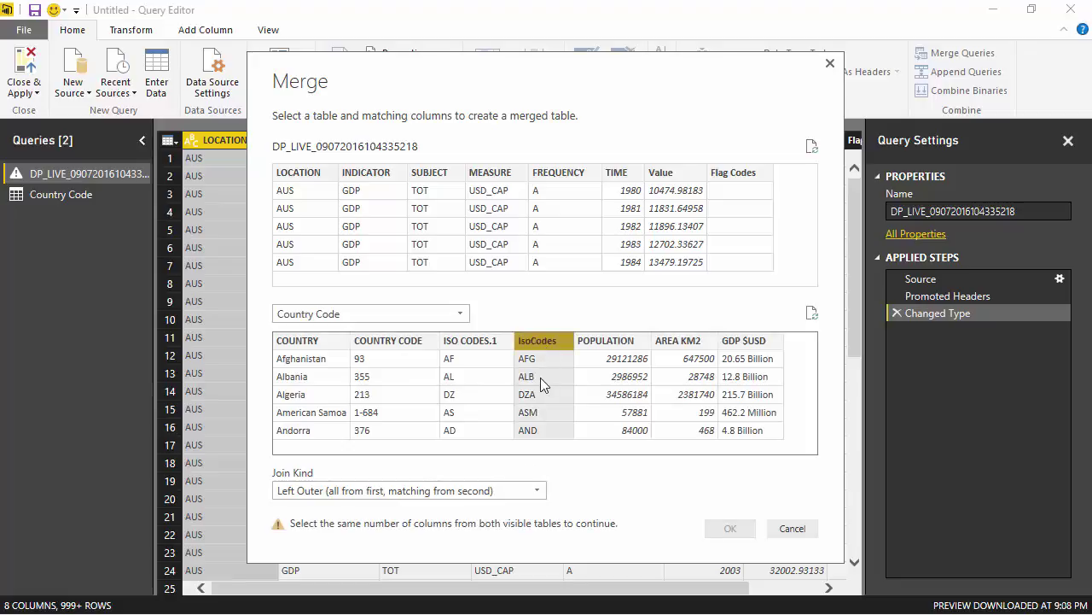
click(537, 490)
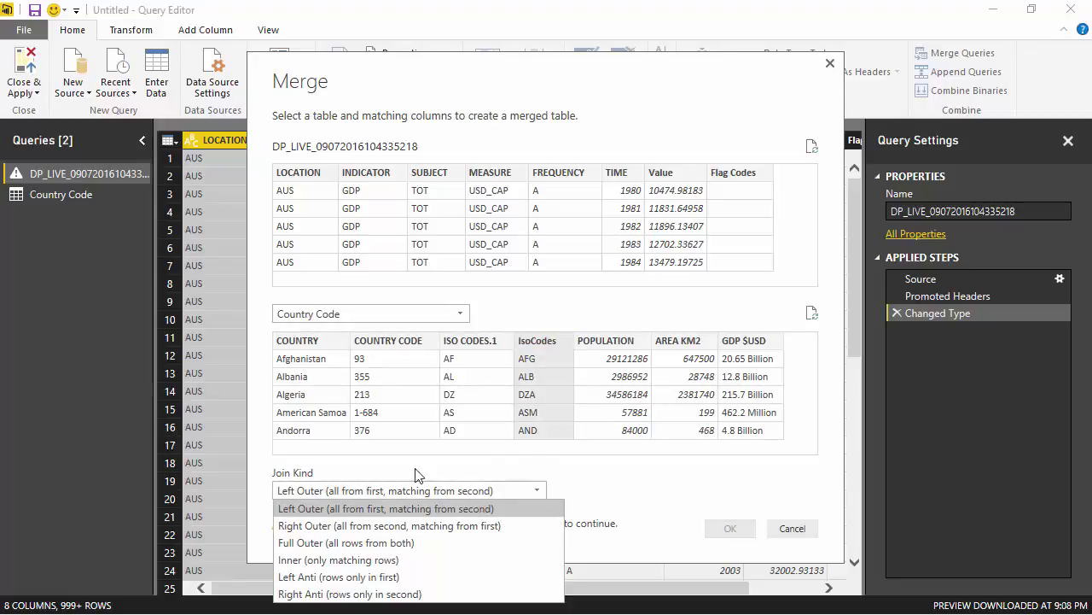
click(289, 182)
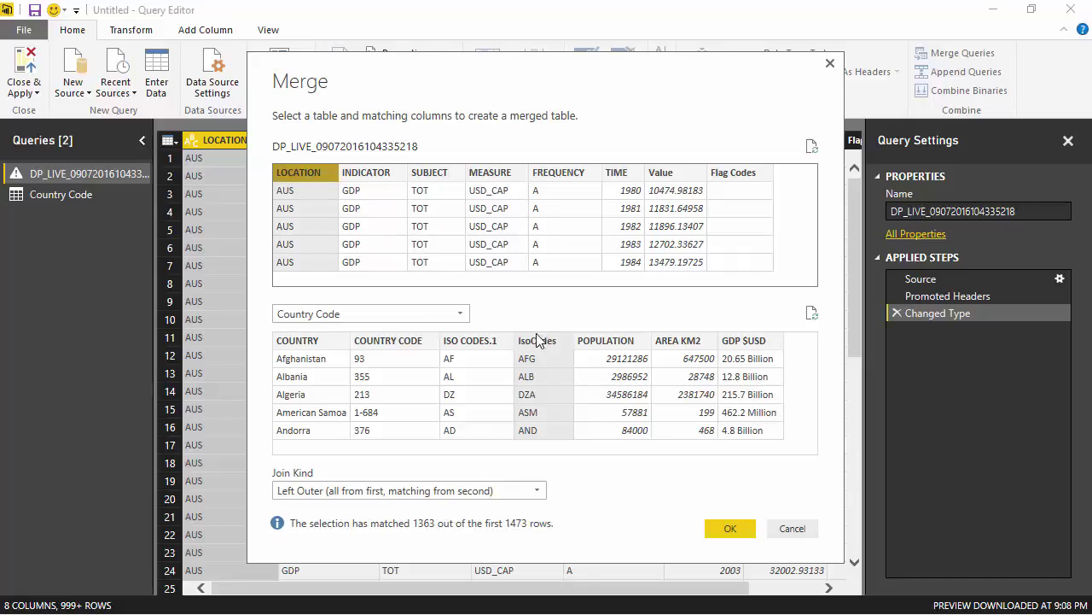
click(537, 490)
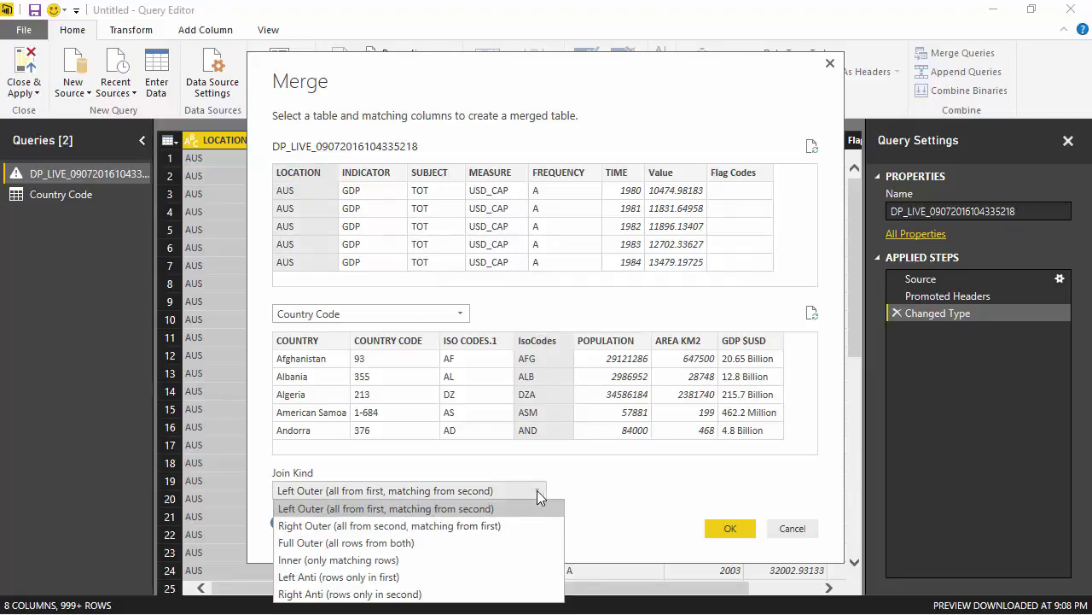
click(402, 560)
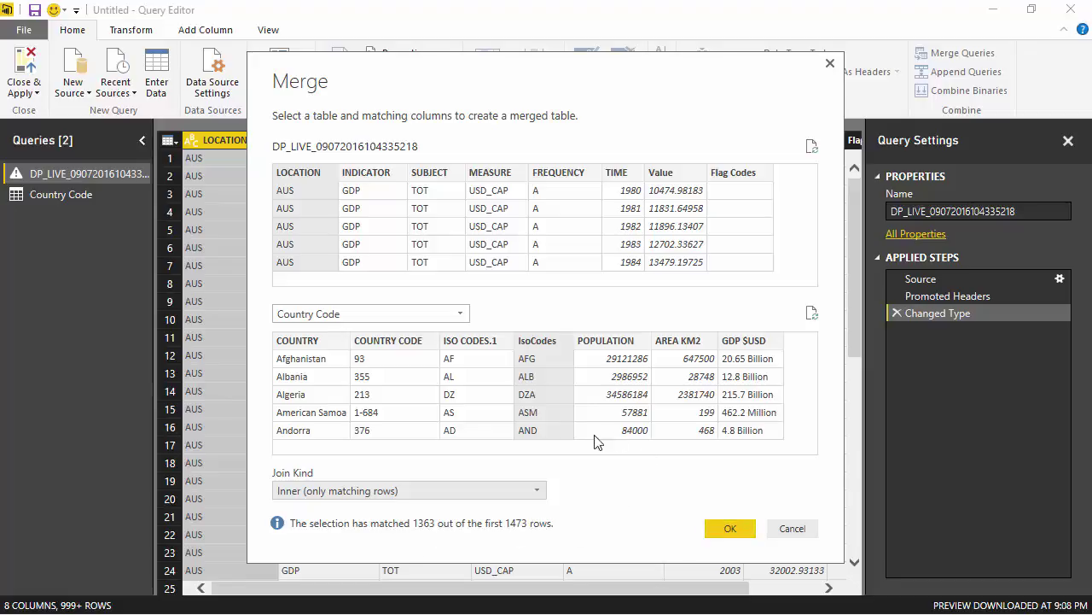
Step: Confirm the merge and expand only the COUNTRY column from Country Code
click(730, 528)
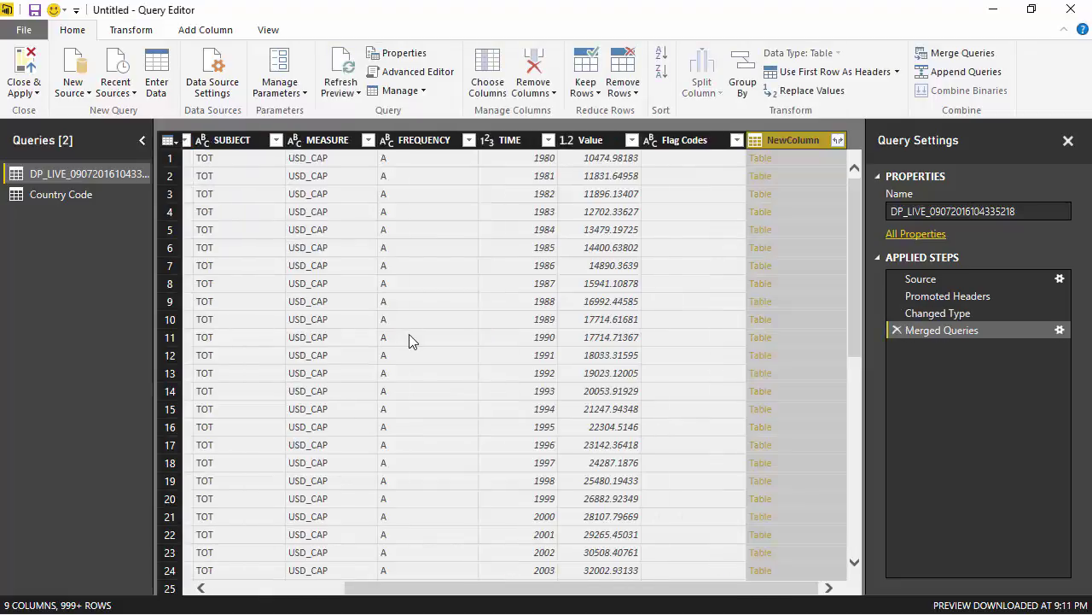
click(839, 141)
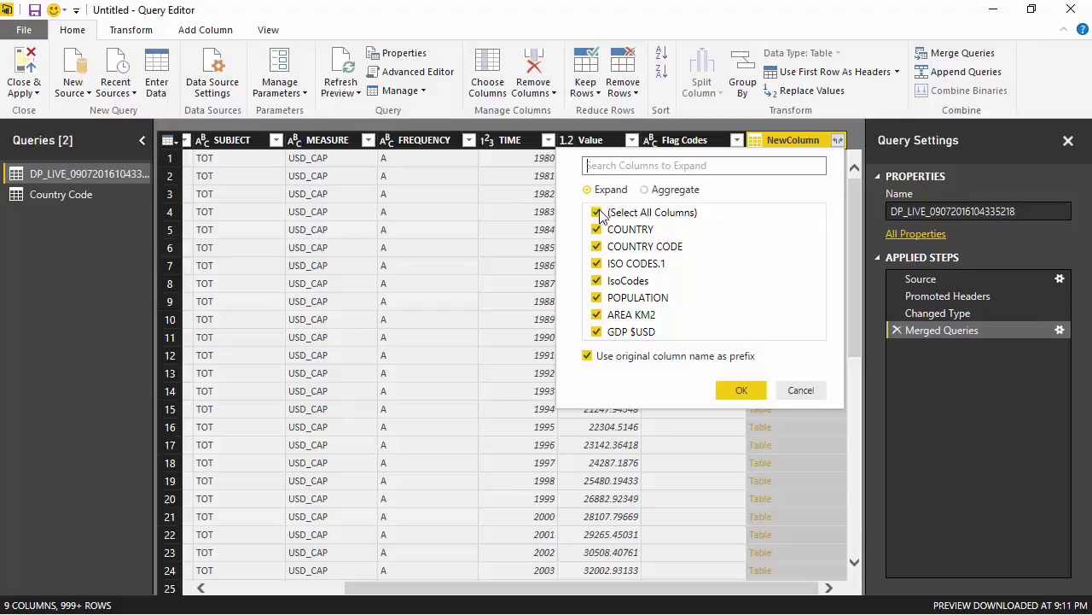
click(598, 214)
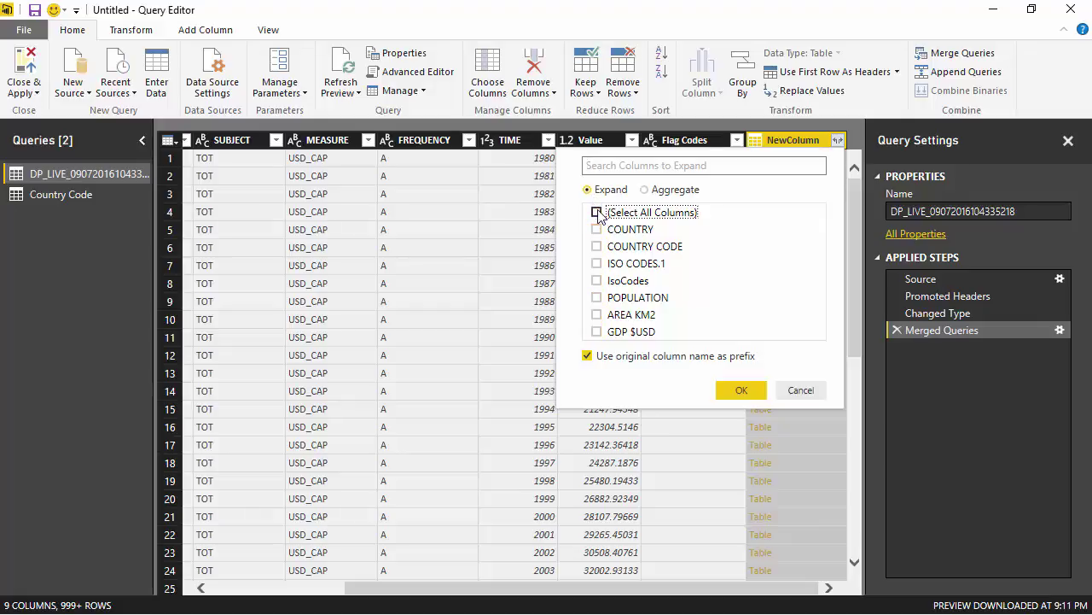
click(597, 229)
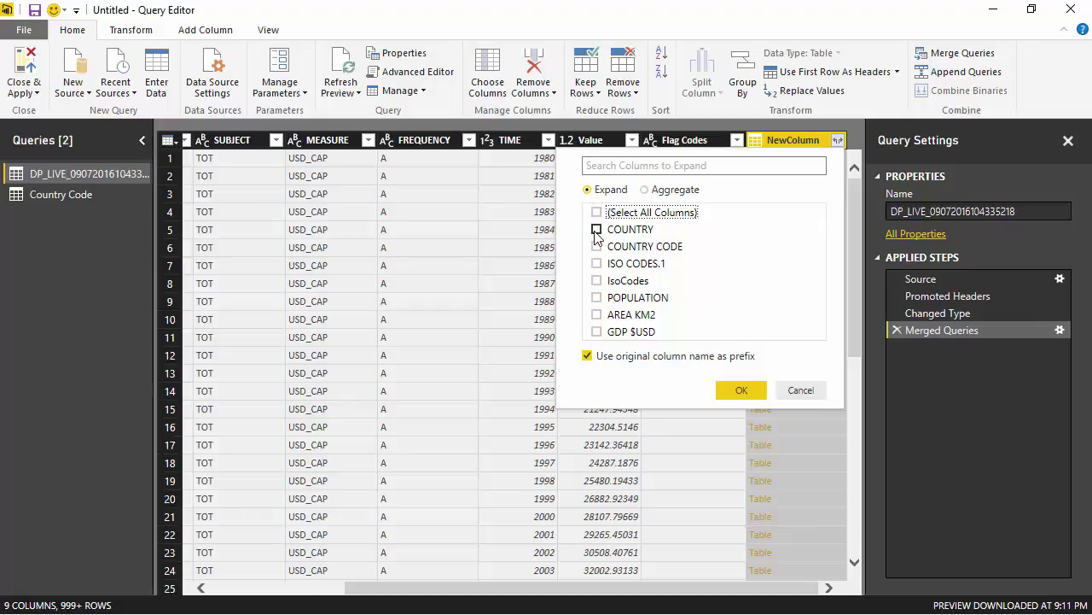
click(742, 391)
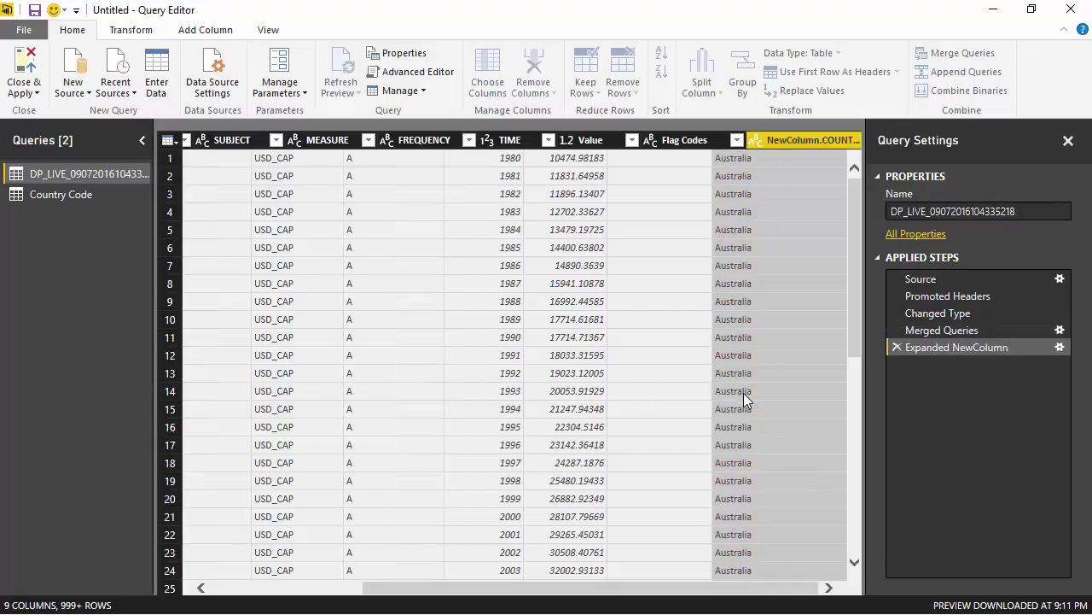
Step: Rename the expanded country column to CountryName
double_click(748, 138)
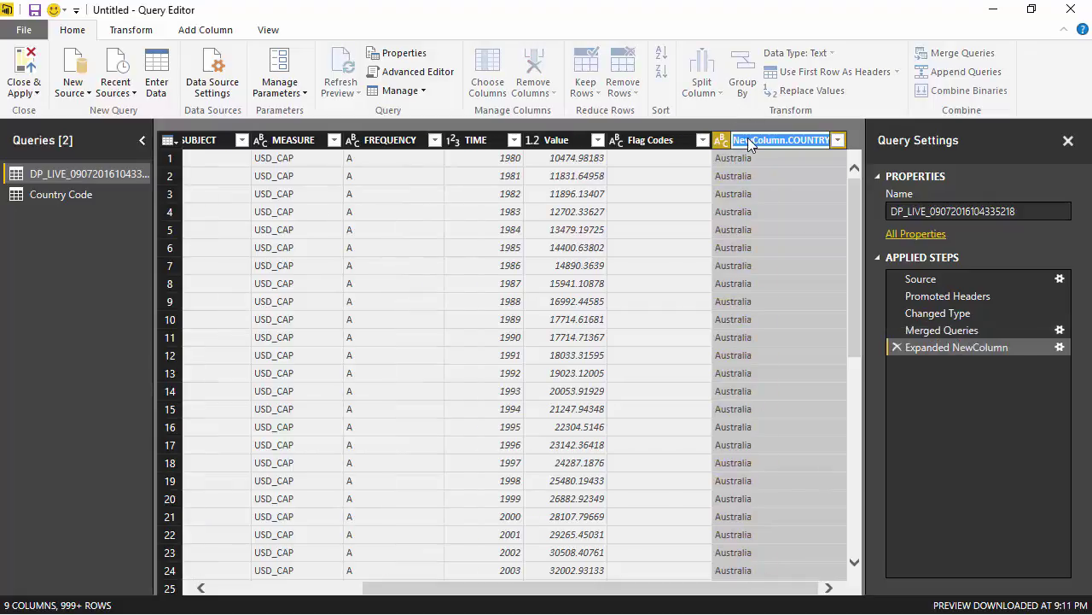
text(CountryName)
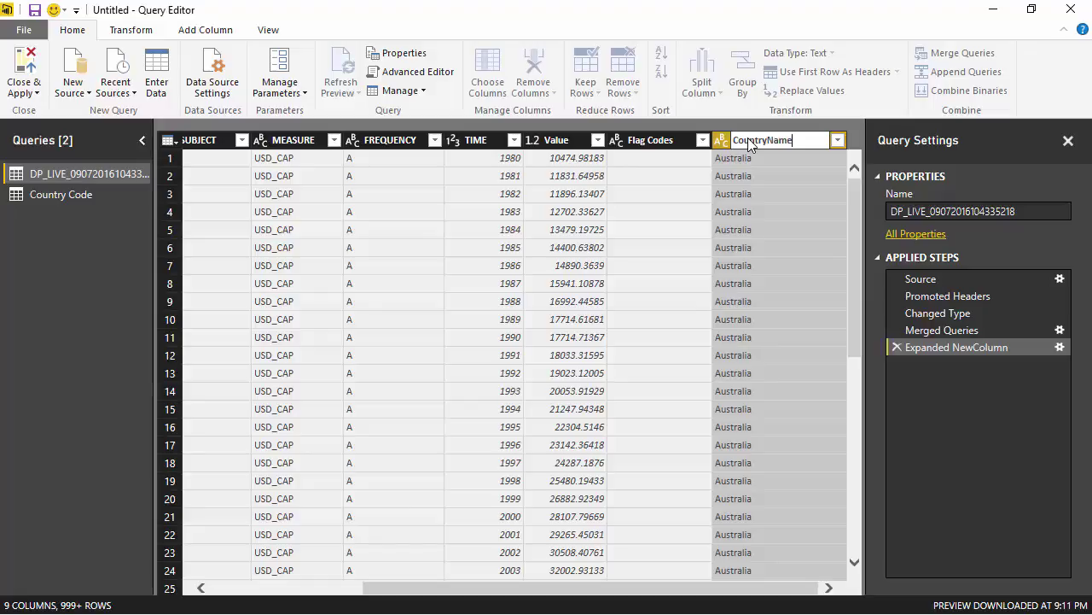
key(Return)
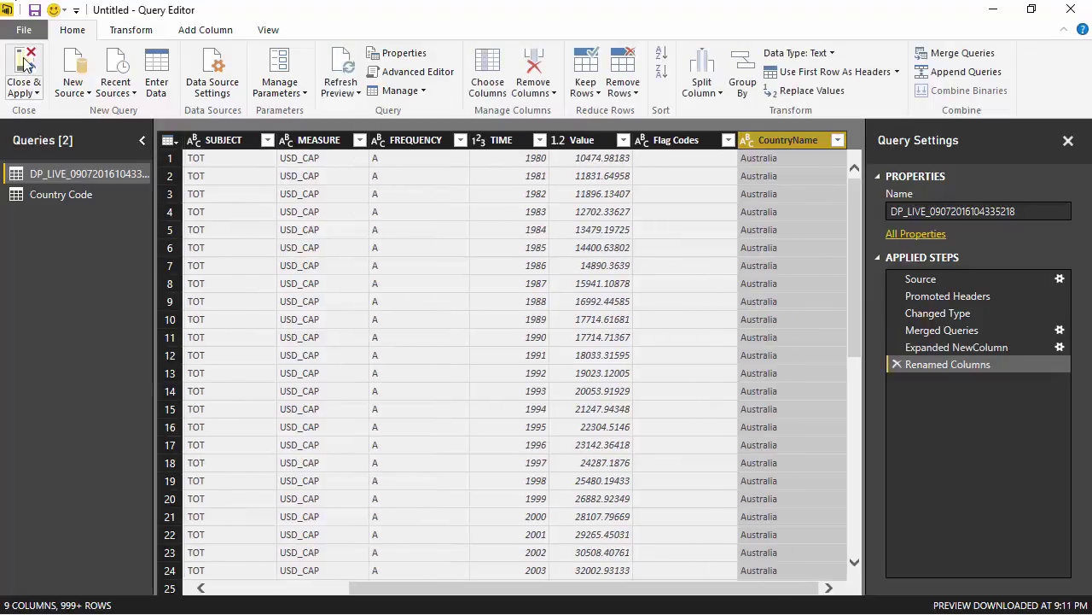
Step: Apply the query changes, move the Country Code table right in the diagram, and open Data view
click(26, 64)
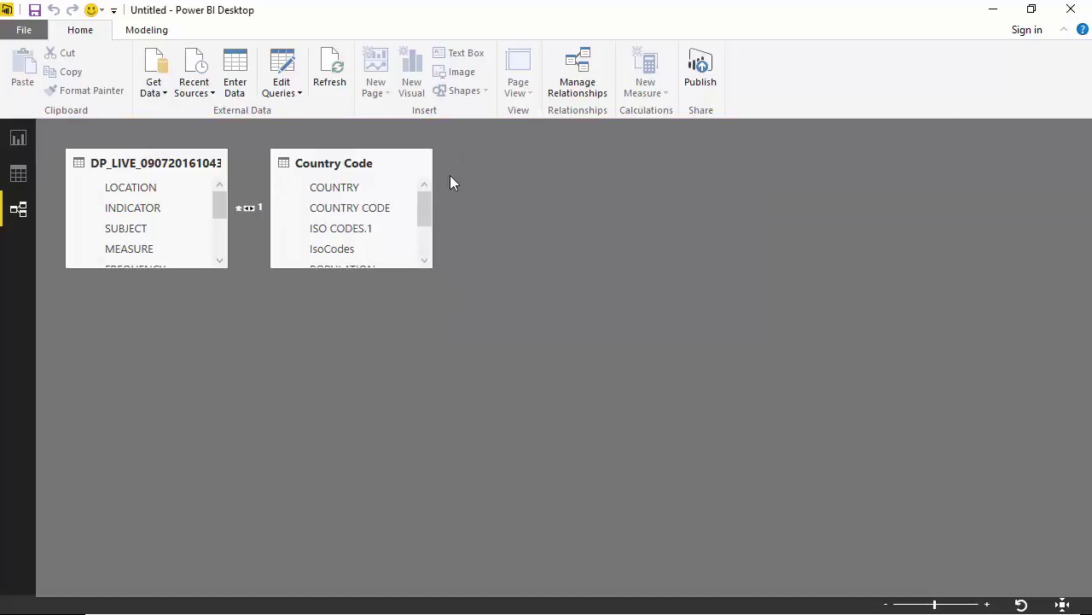
click(324, 165)
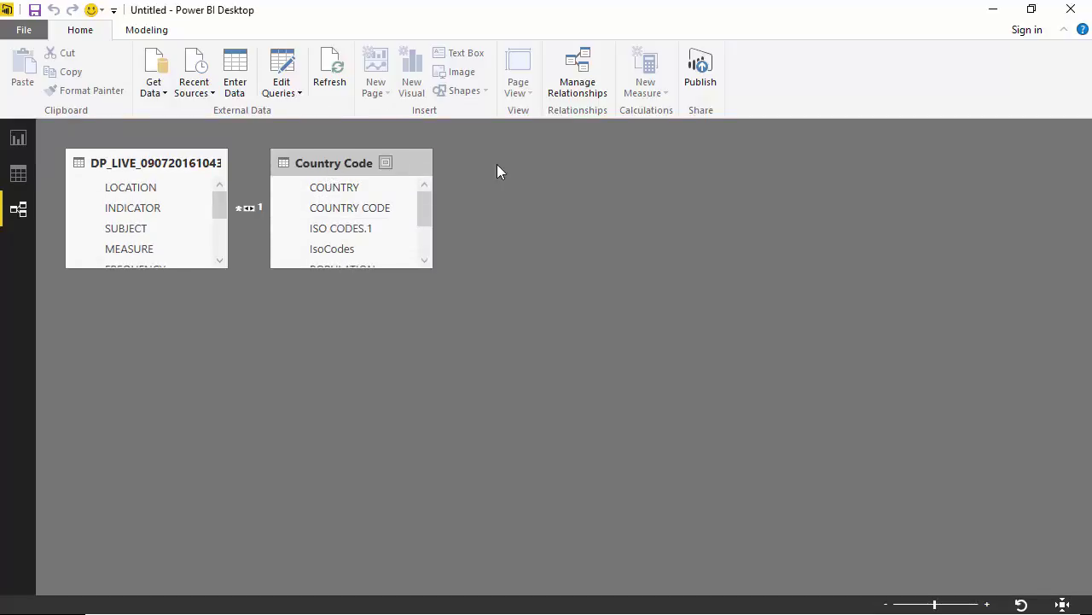
drag(319, 165, 494, 168)
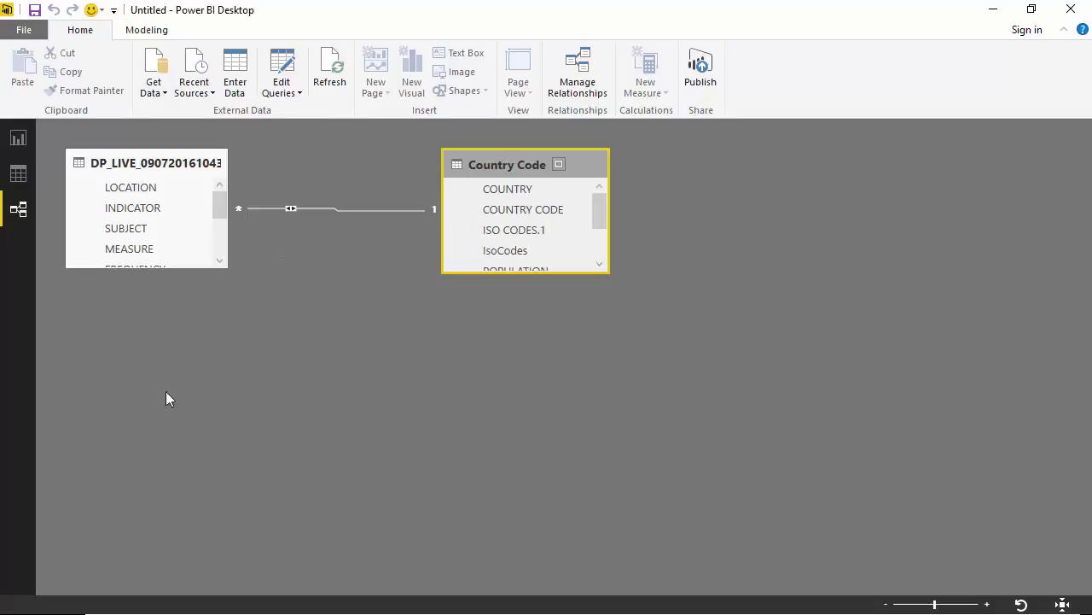
click(18, 173)
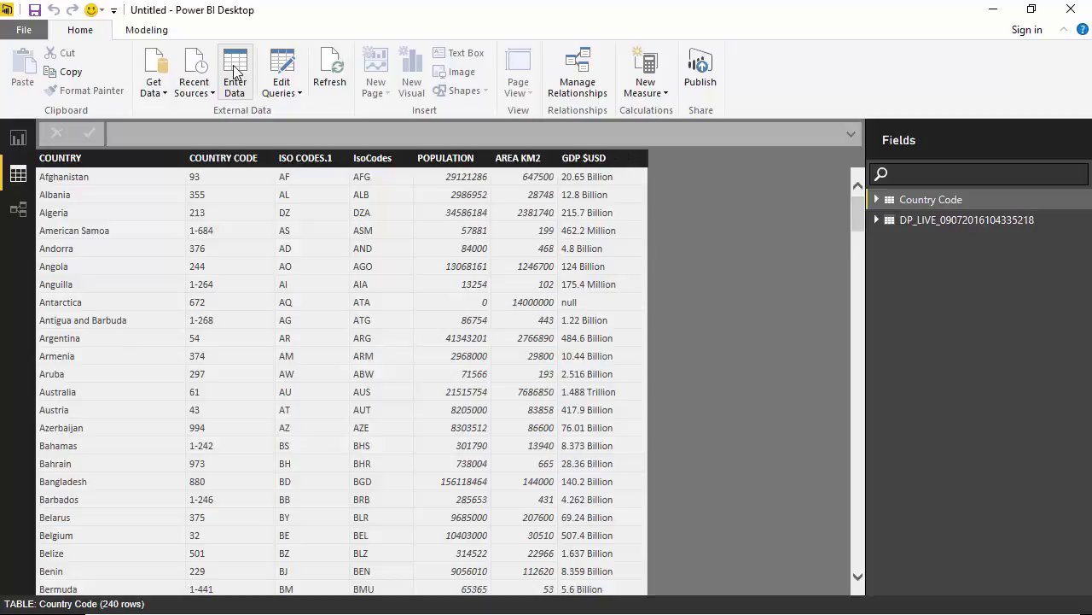
Step: Set the DP_LIVE TIME column's default summarization to Do Not Summarize
click(912, 222)
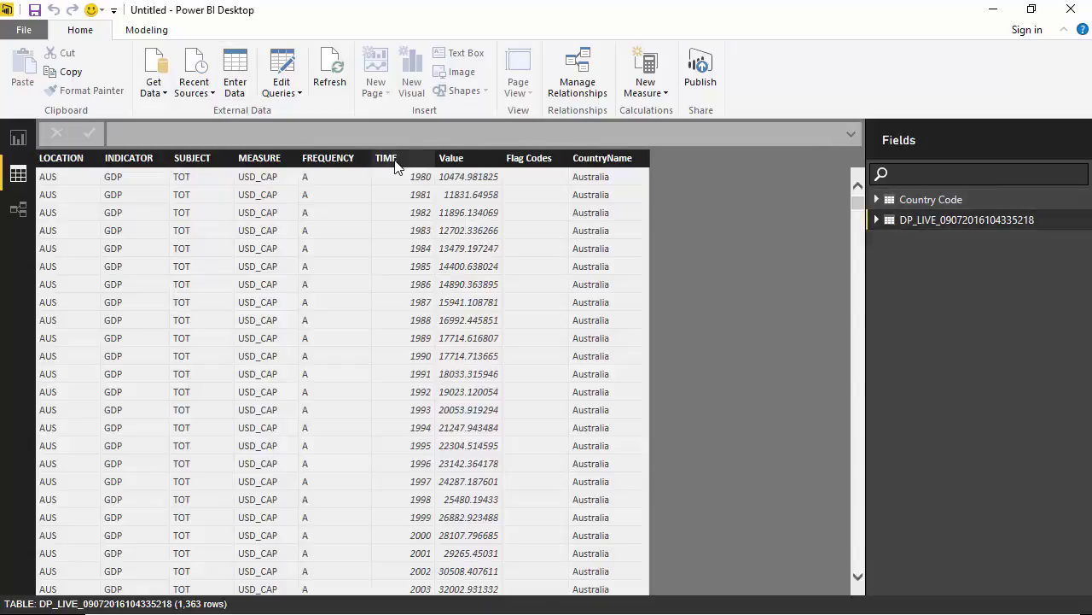
click(395, 158)
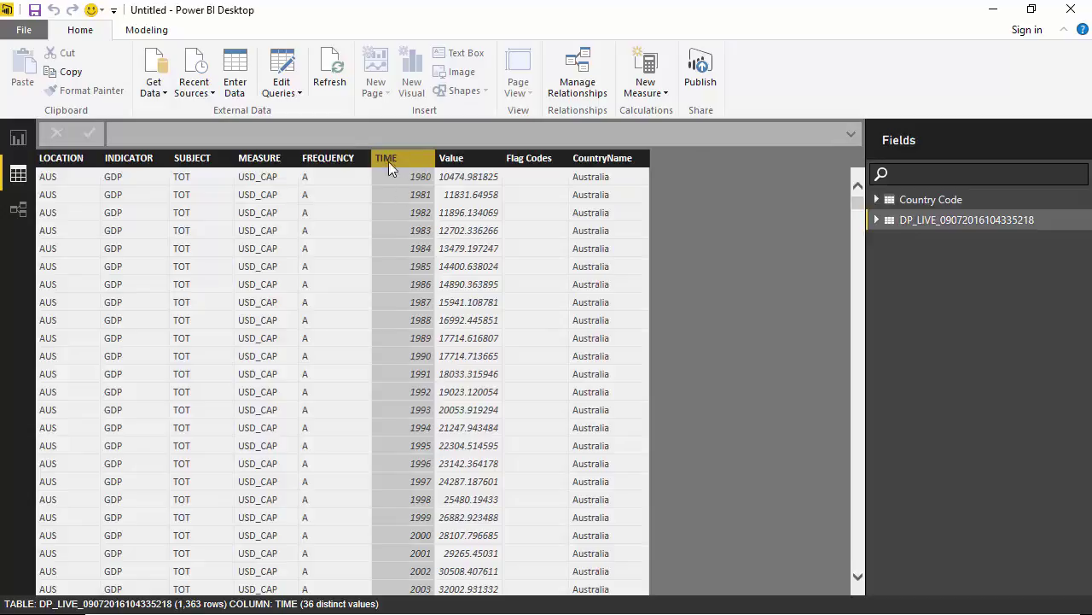
click(146, 30)
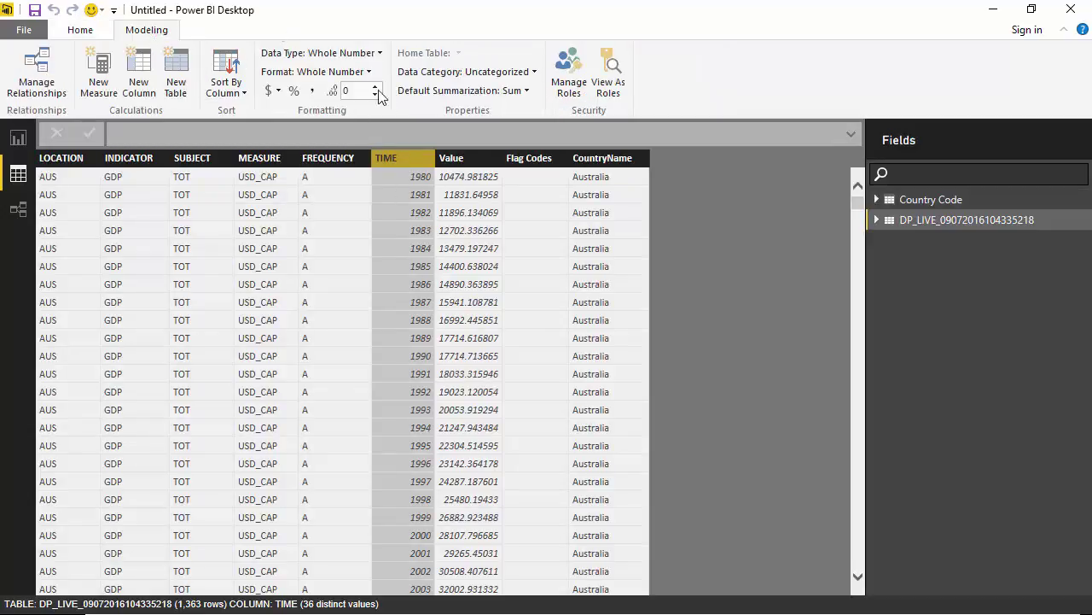
click(529, 92)
click(504, 111)
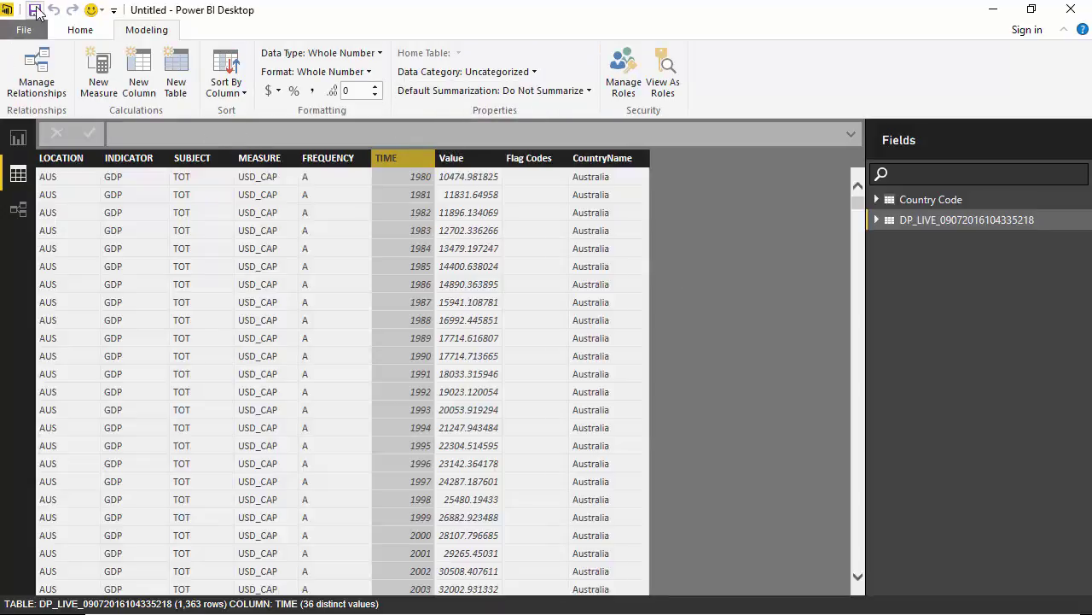
Step: Cancel the Save As dialog and switch to the Report view
click(36, 9)
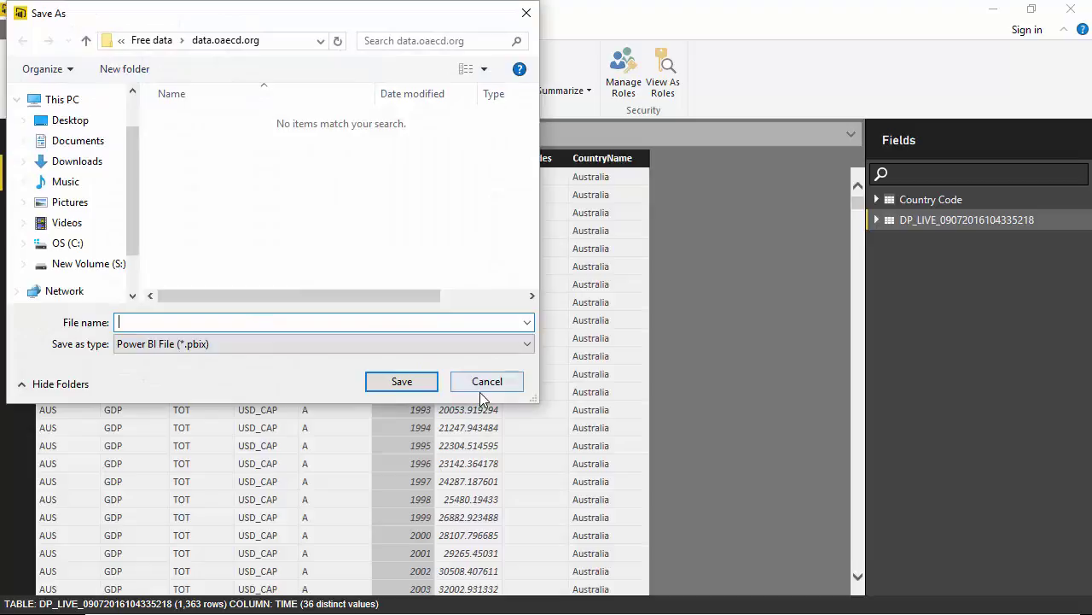
click(483, 383)
click(25, 136)
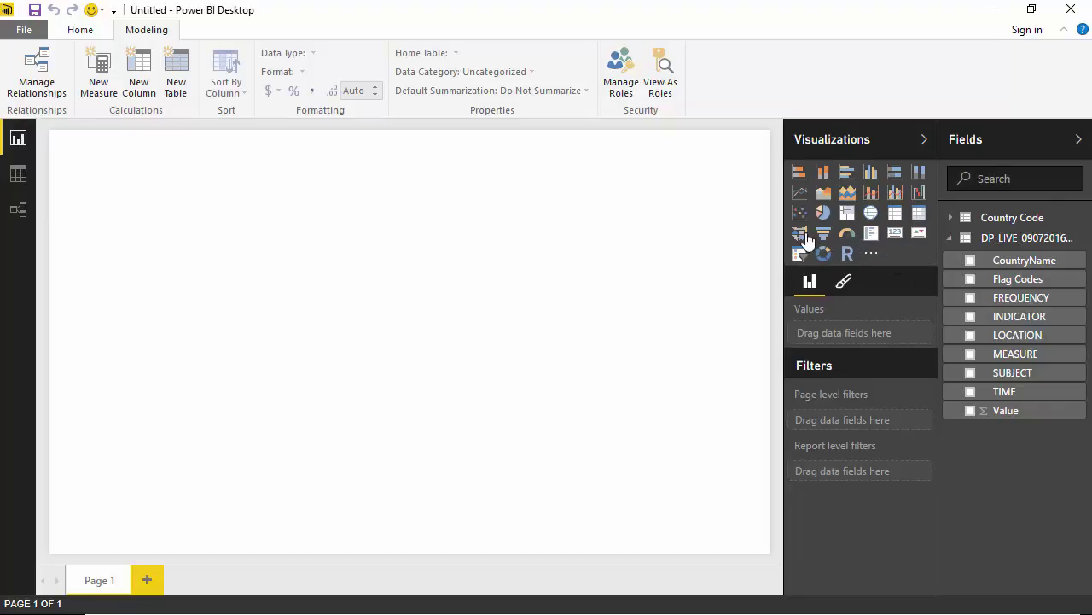
Step: Import LineDotChart.0.2.2 from the PowerBI desktop > Custom Visuals folder as a custom visual
click(871, 256)
click(882, 273)
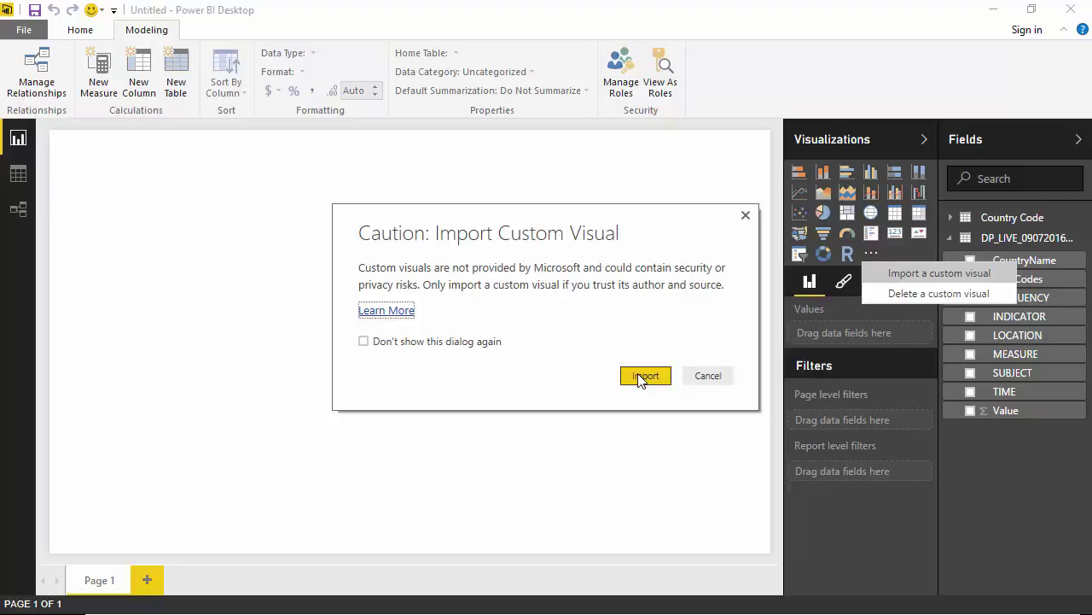
click(645, 377)
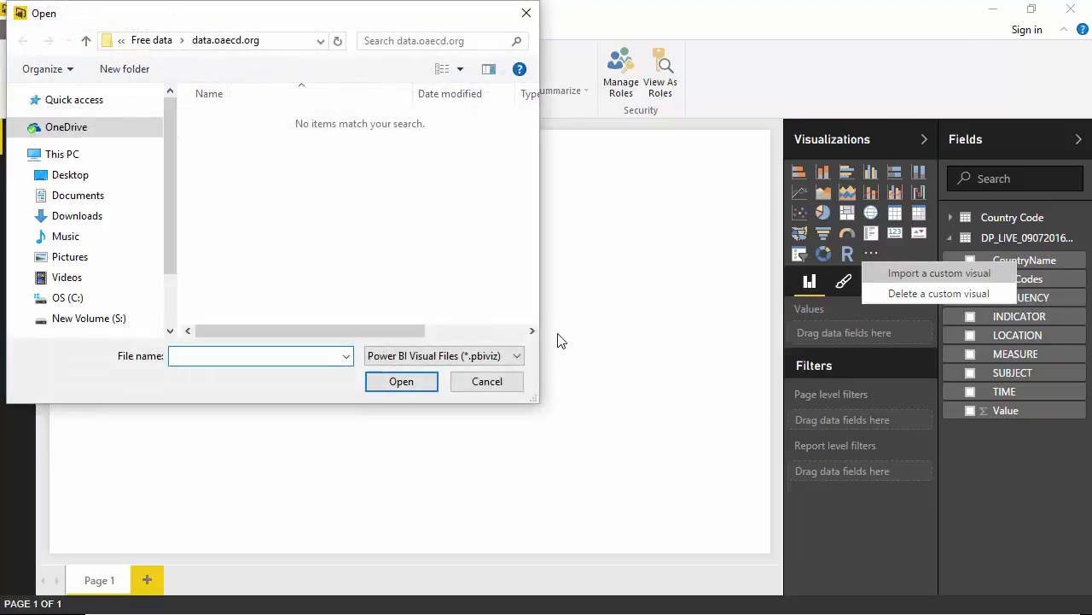
click(151, 40)
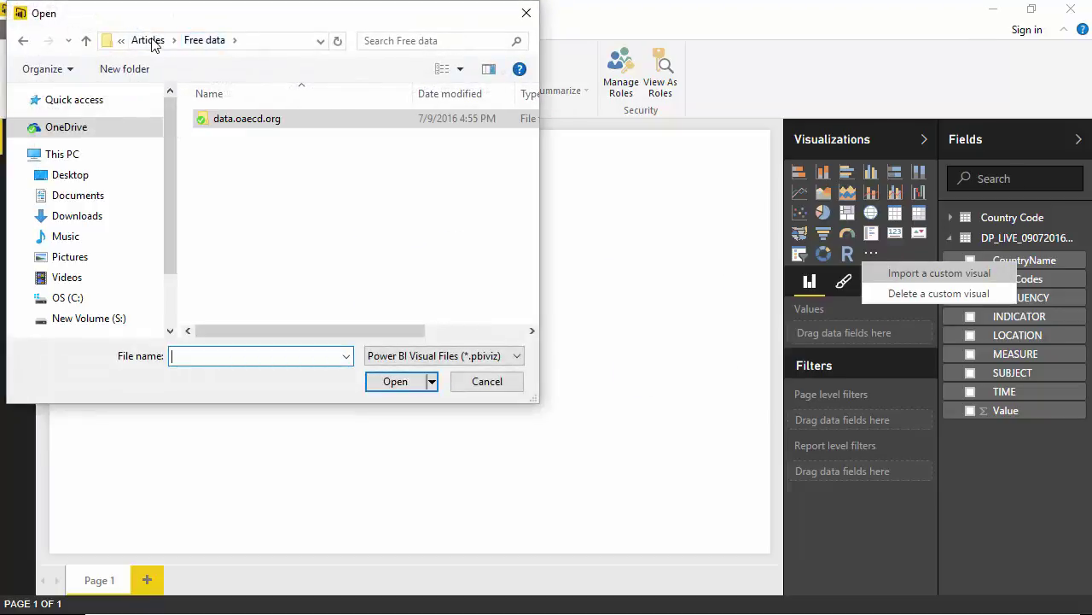
click(145, 40)
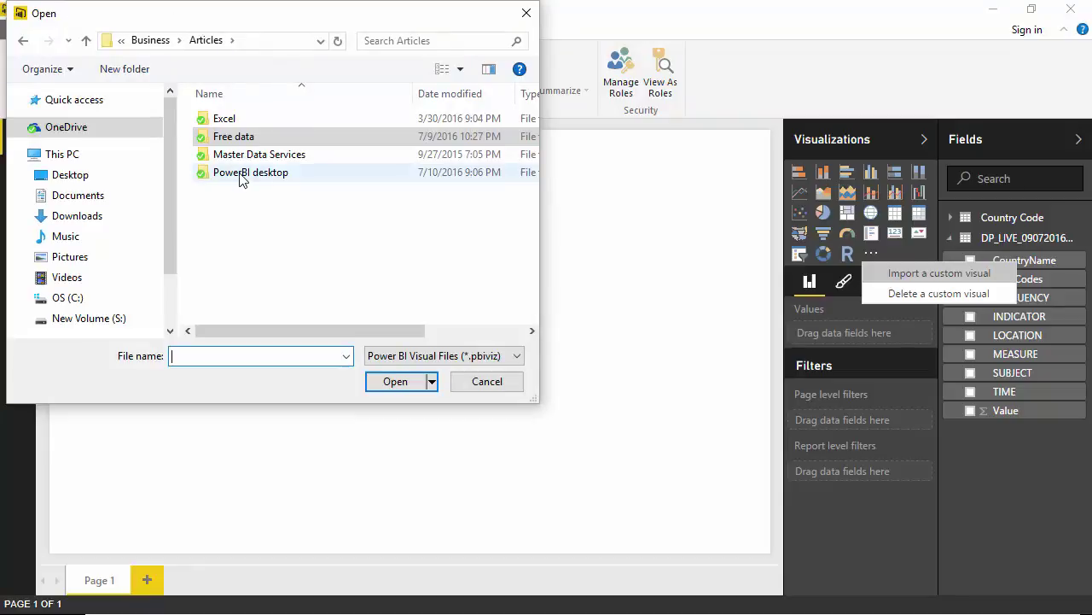
double_click(240, 176)
double_click(245, 143)
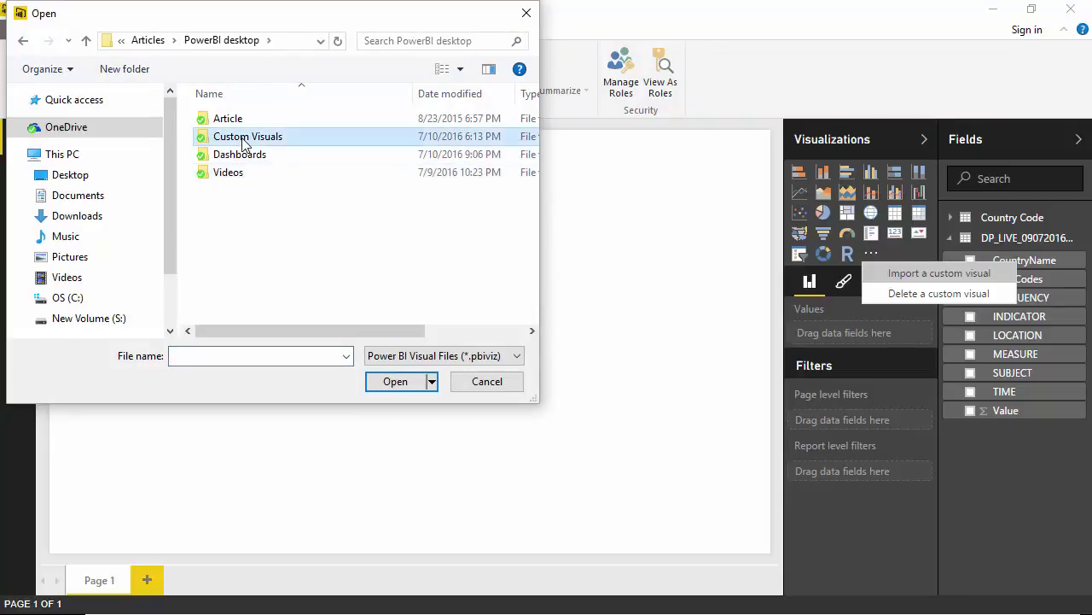
double_click(242, 121)
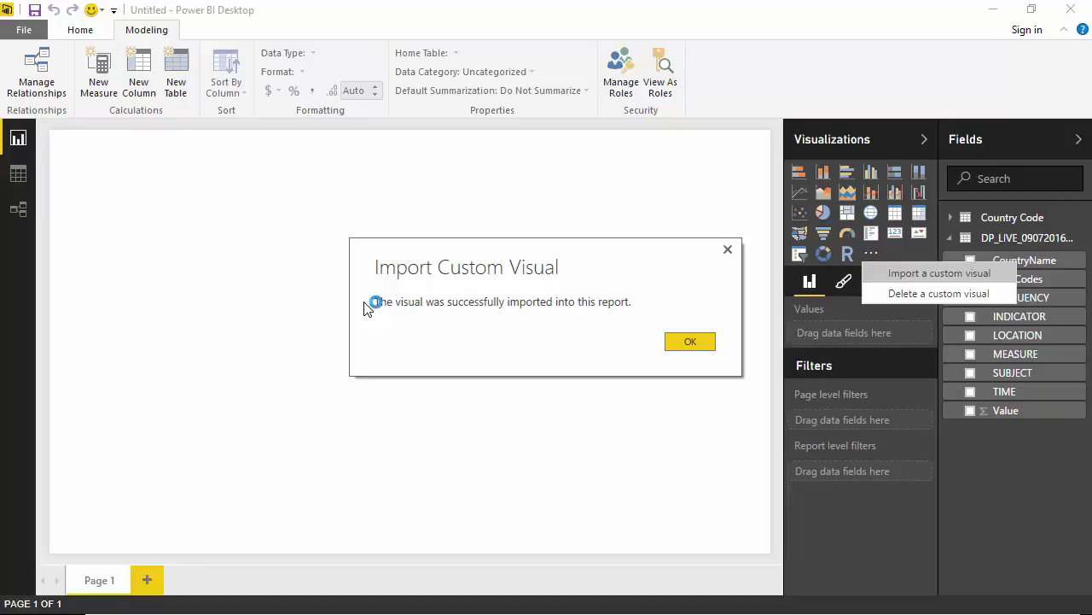
click(690, 343)
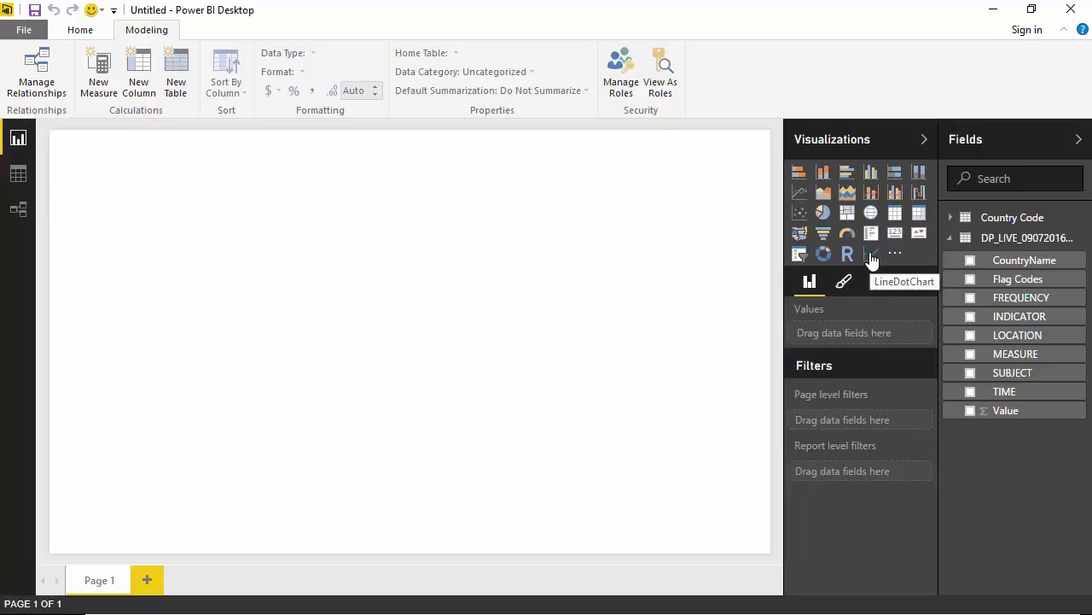
Step: Add a LineDotChart and stretch it wide across the lower half of the page
click(870, 259)
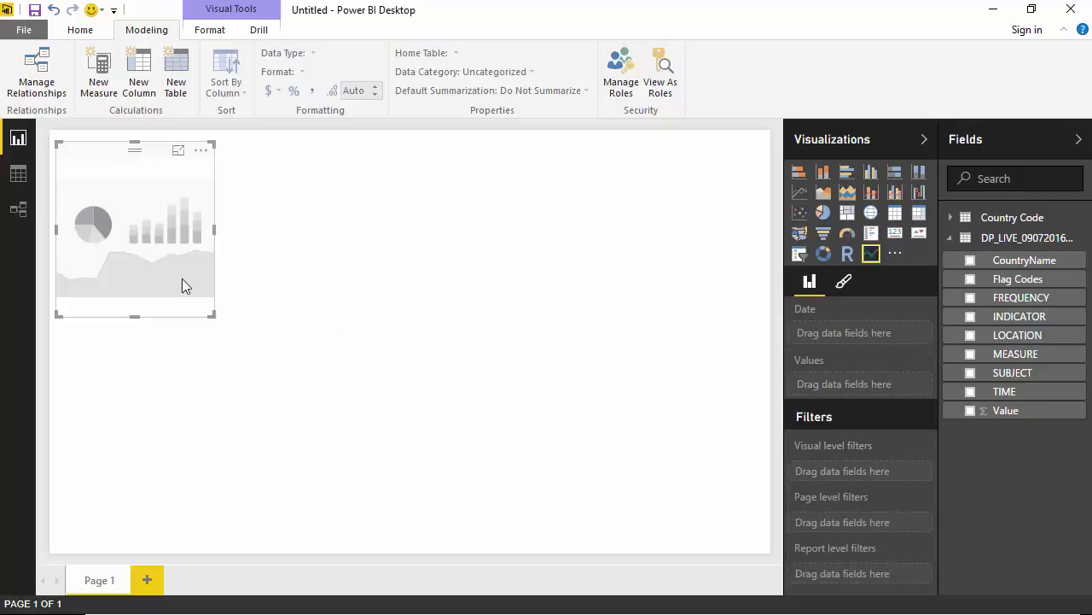
drag(122, 163, 130, 363)
drag(222, 435, 708, 417)
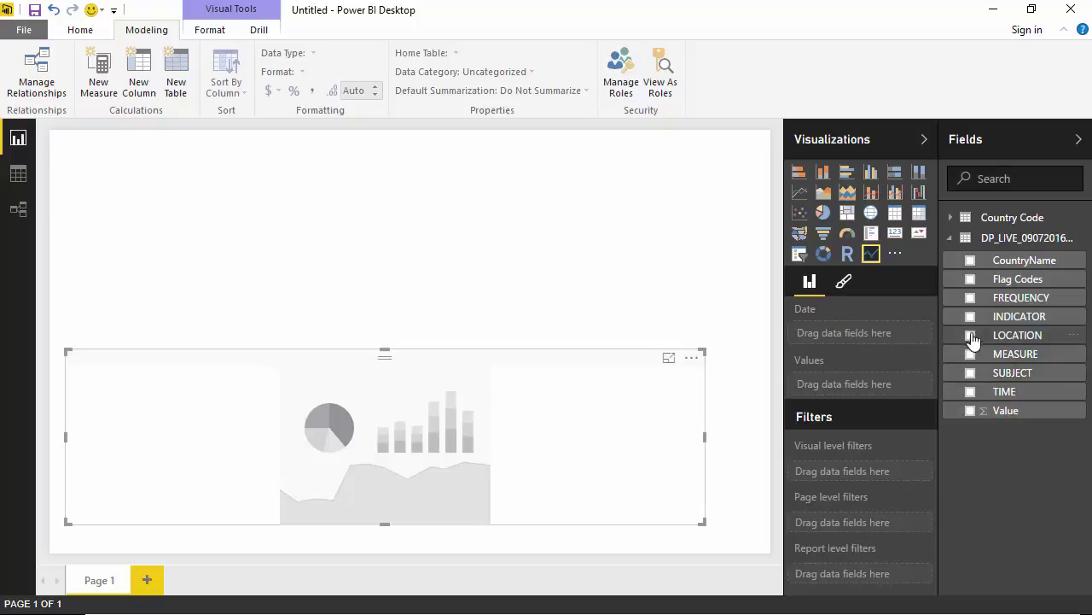
Step: Plot Value over TIME in the chart and play its animation through 1980–2015
click(970, 410)
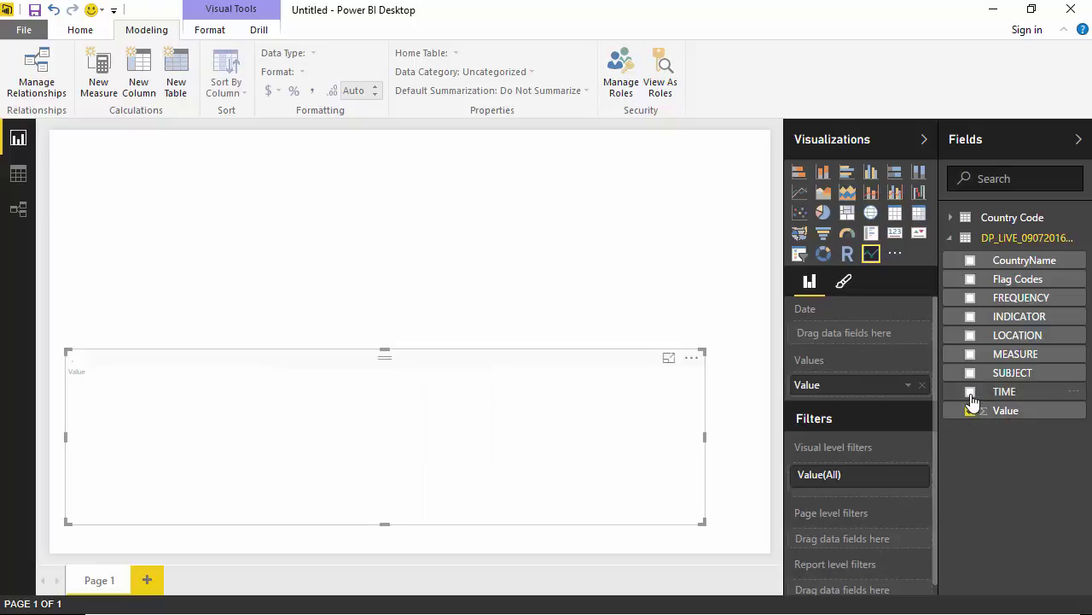
drag(628, 328, 623, 323)
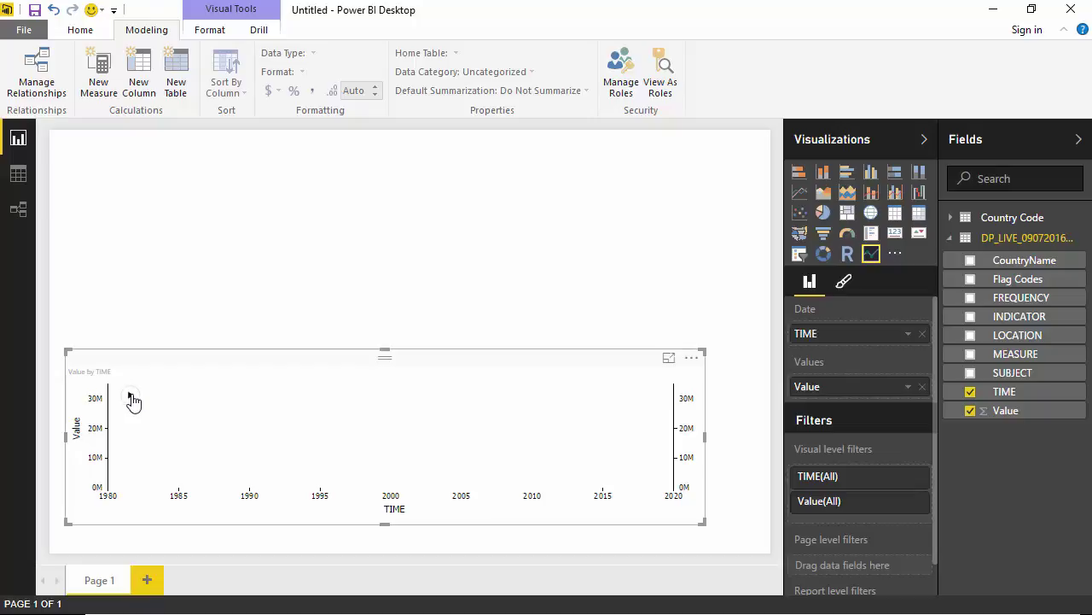
click(131, 398)
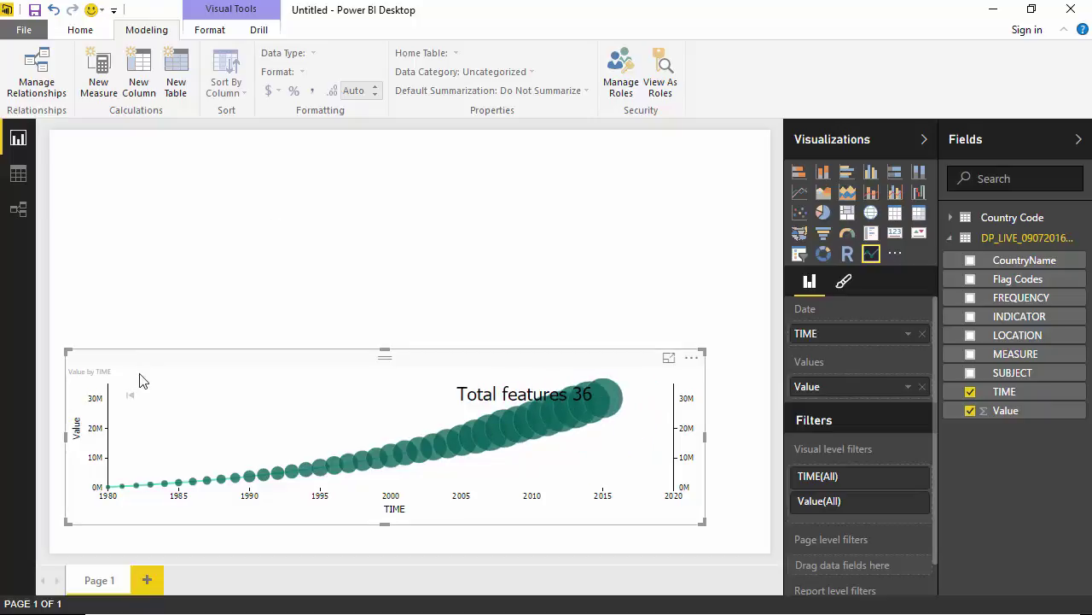
click(604, 223)
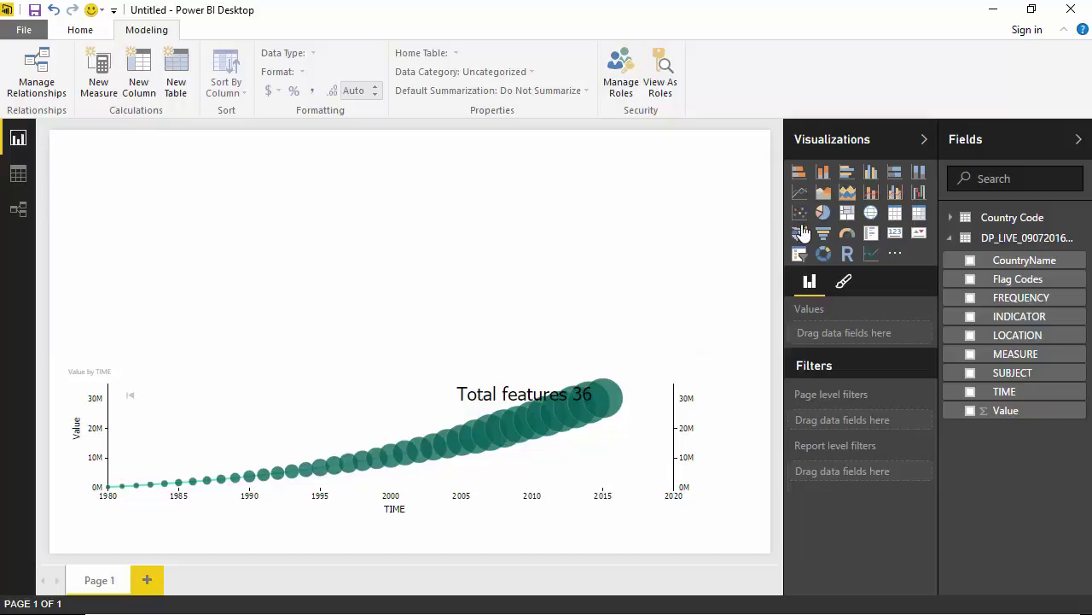
Step: Add a slicer listing CountryName values and select Australia to filter the chart
click(803, 258)
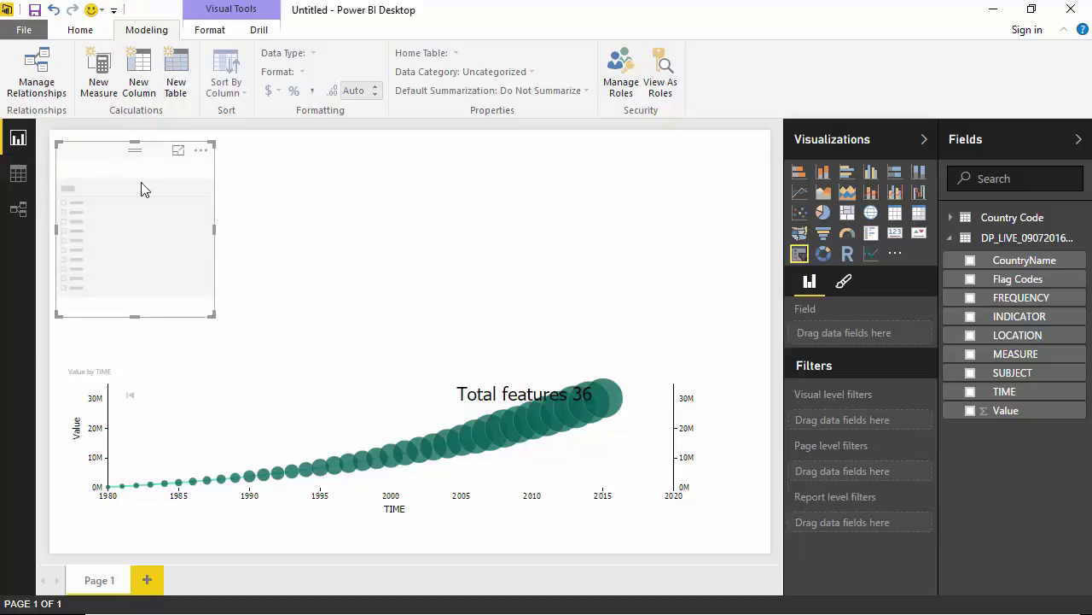
click(969, 260)
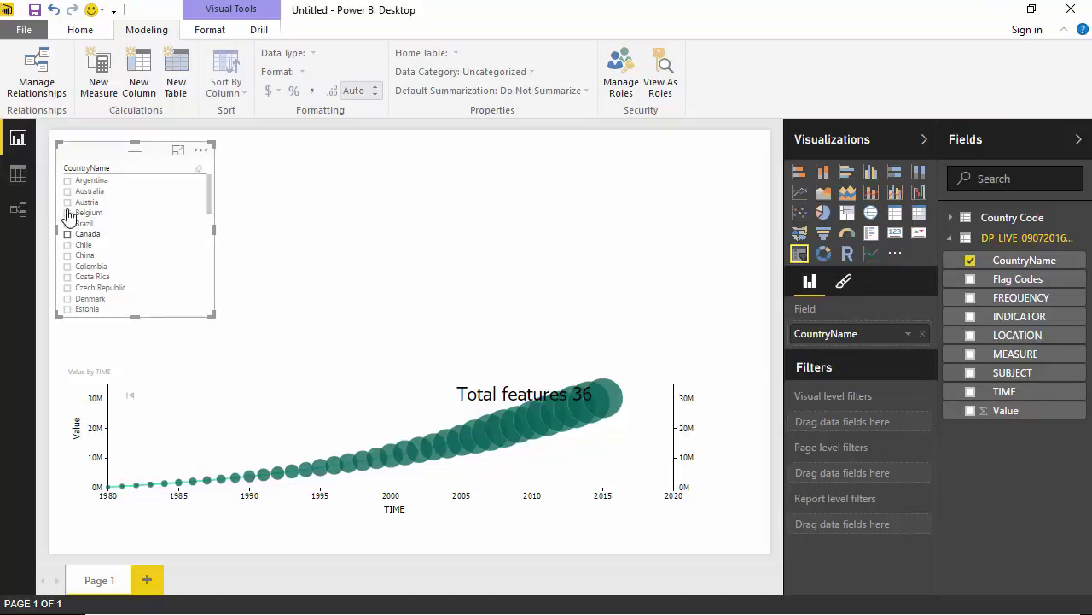
click(68, 195)
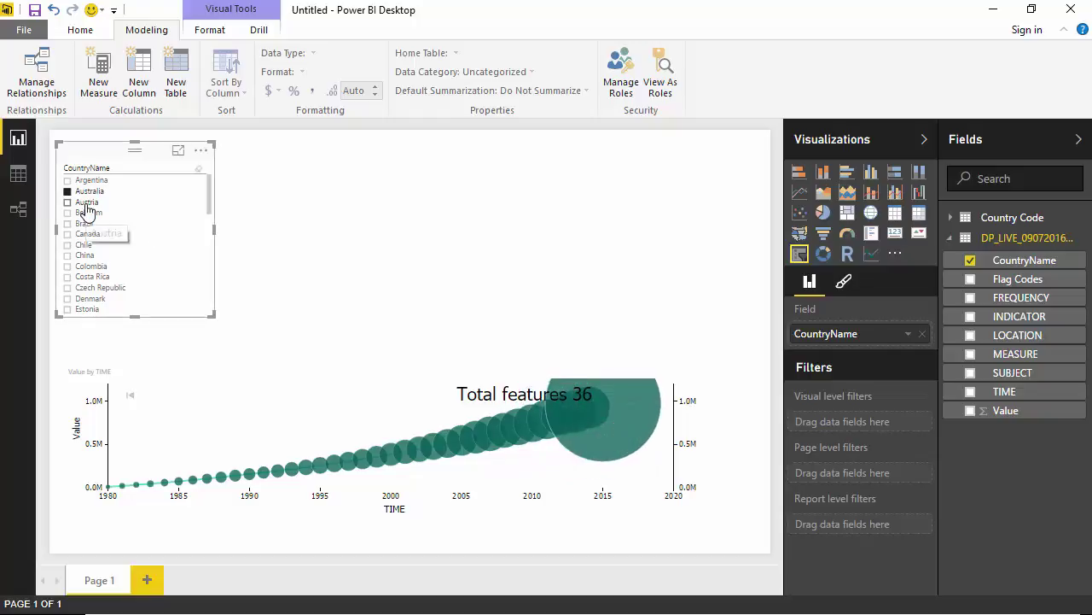
Step: Switch the CountryName slicer selection from Australia to China
click(68, 255)
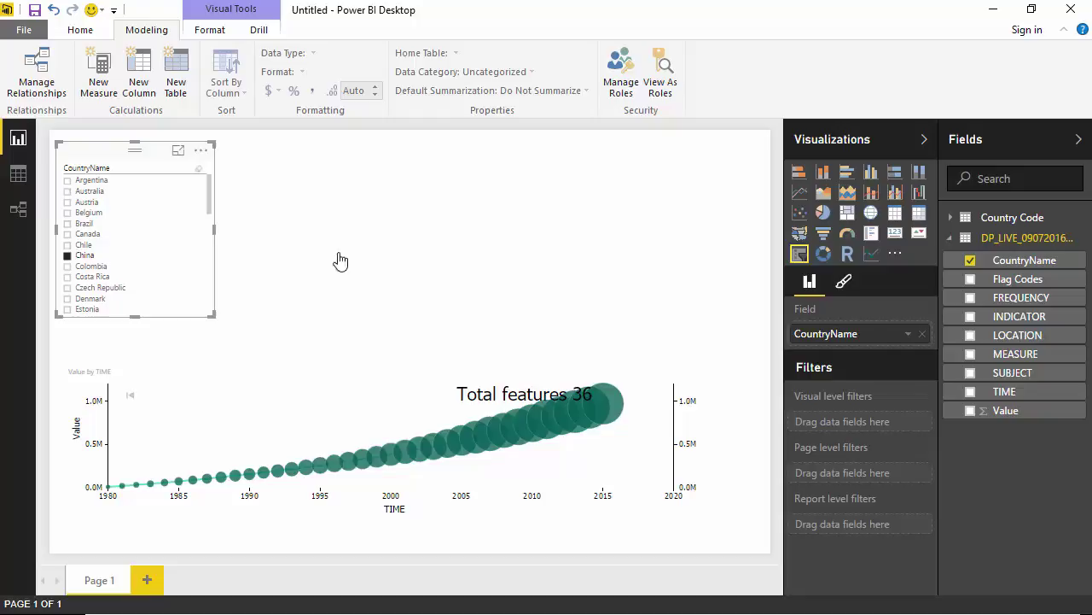